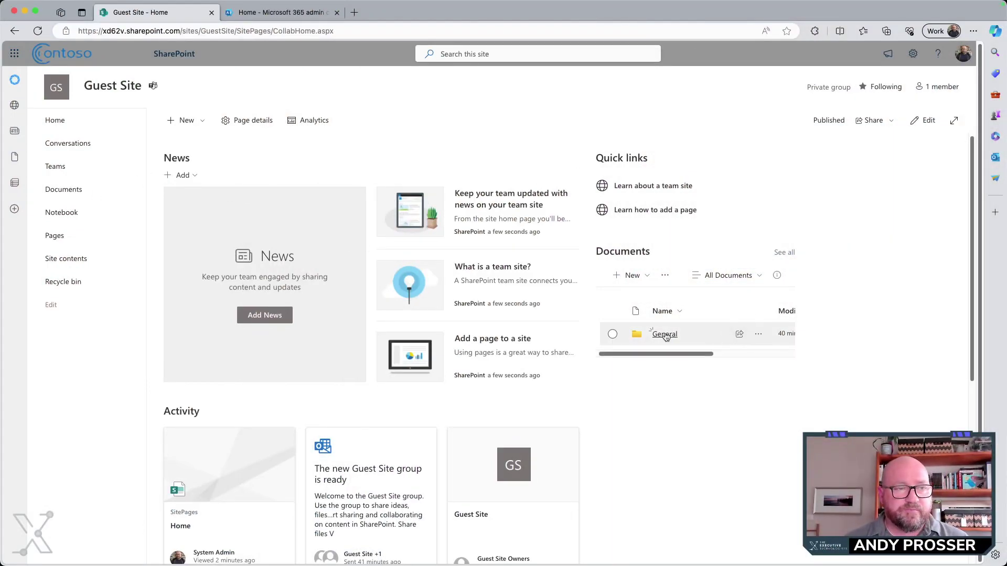
Step: Check the General folder's share link settings with 'People you choose', then cancel without applying
click(742, 336)
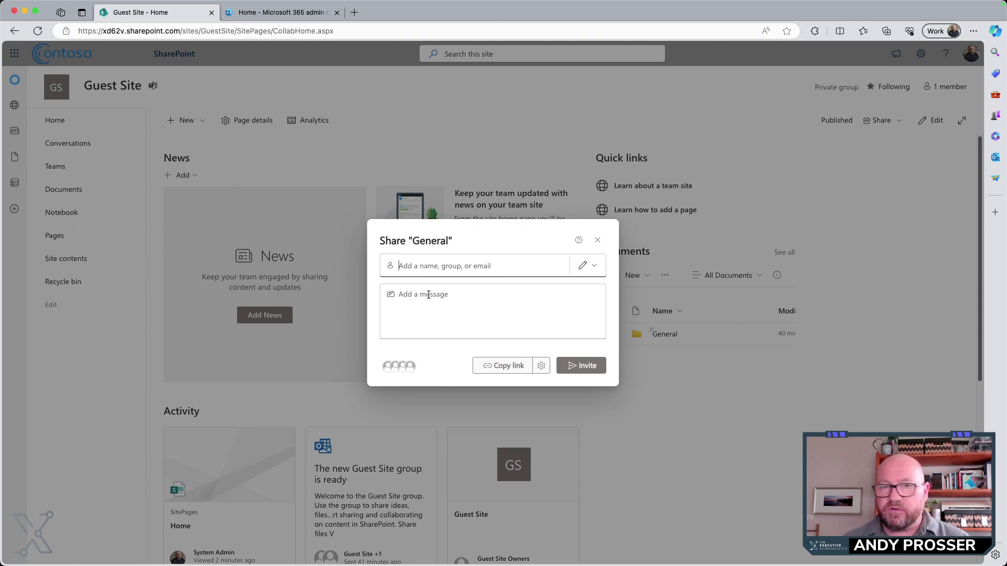
click(541, 366)
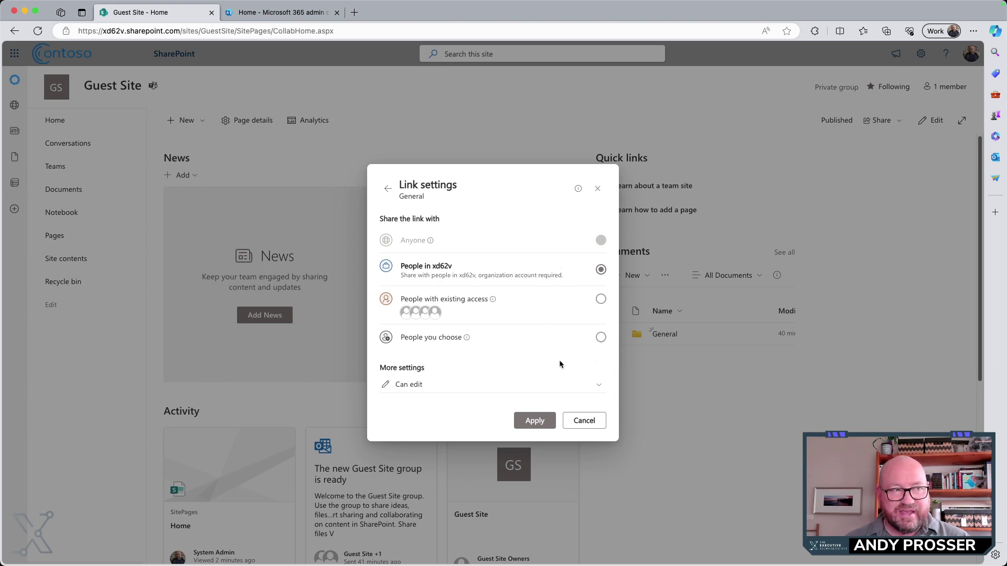
click(599, 339)
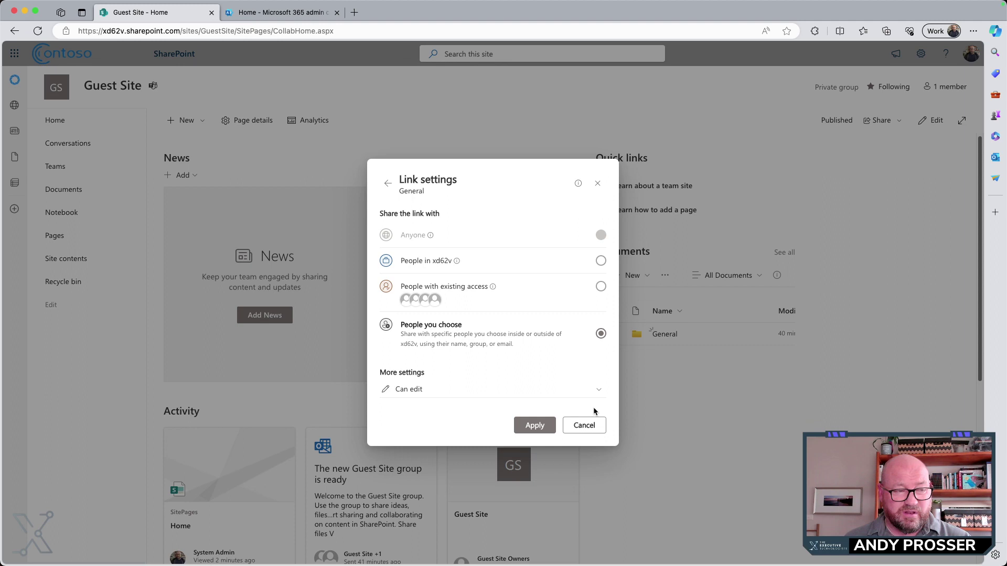
mouse_move(430, 240)
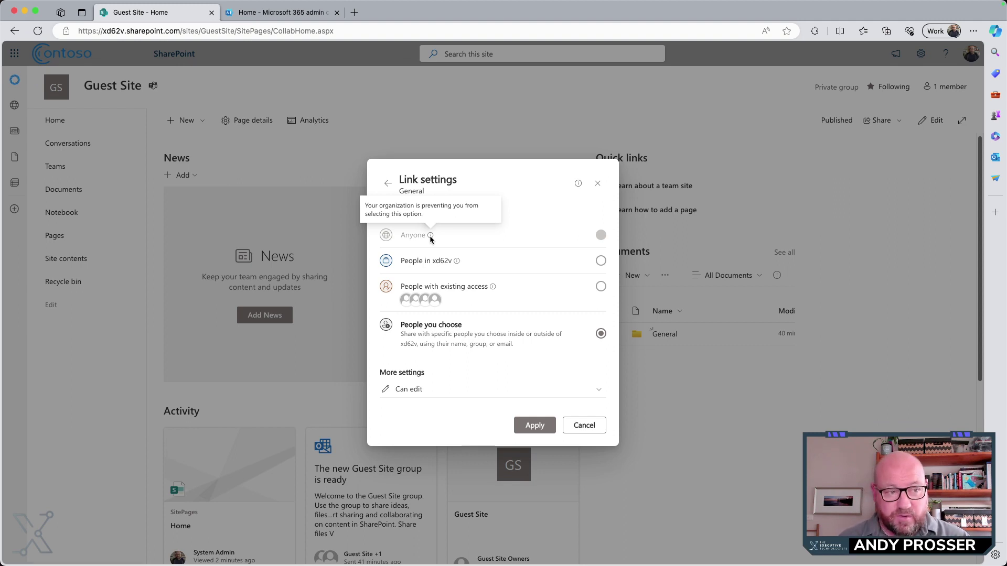
click(585, 433)
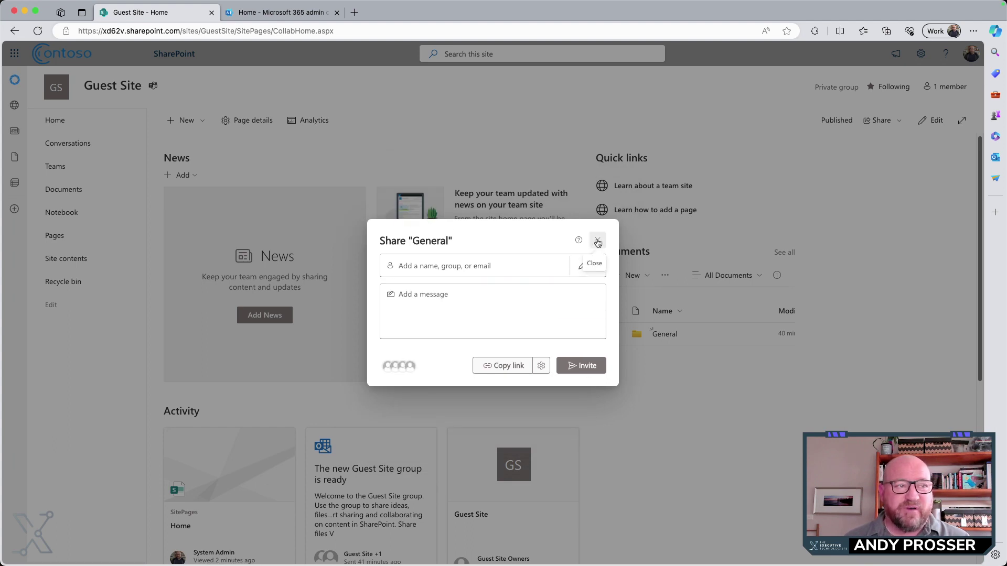
Step: Close the General share dialog and start Add members for the Guest Site group, highlighting the Outlook note
click(597, 242)
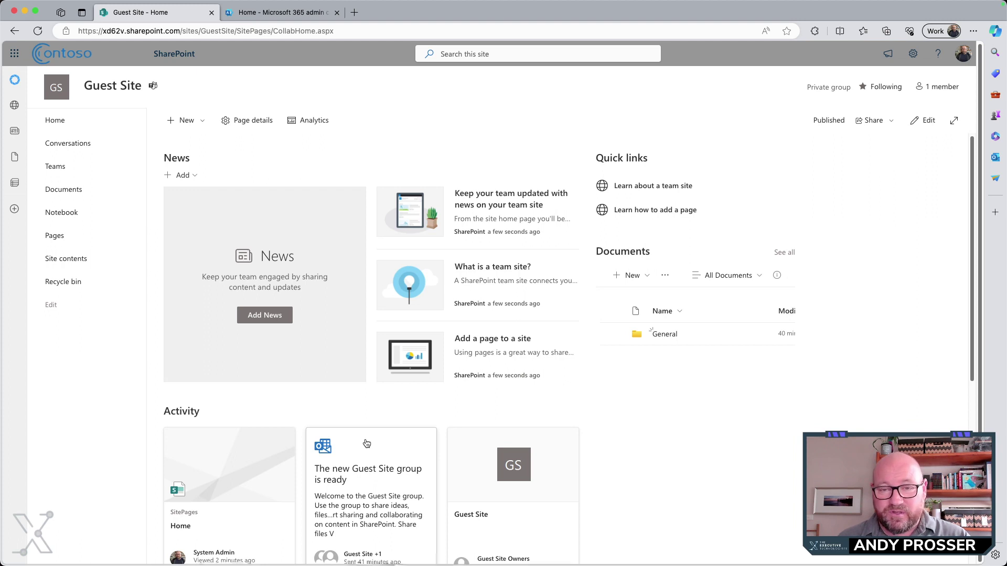
click(884, 123)
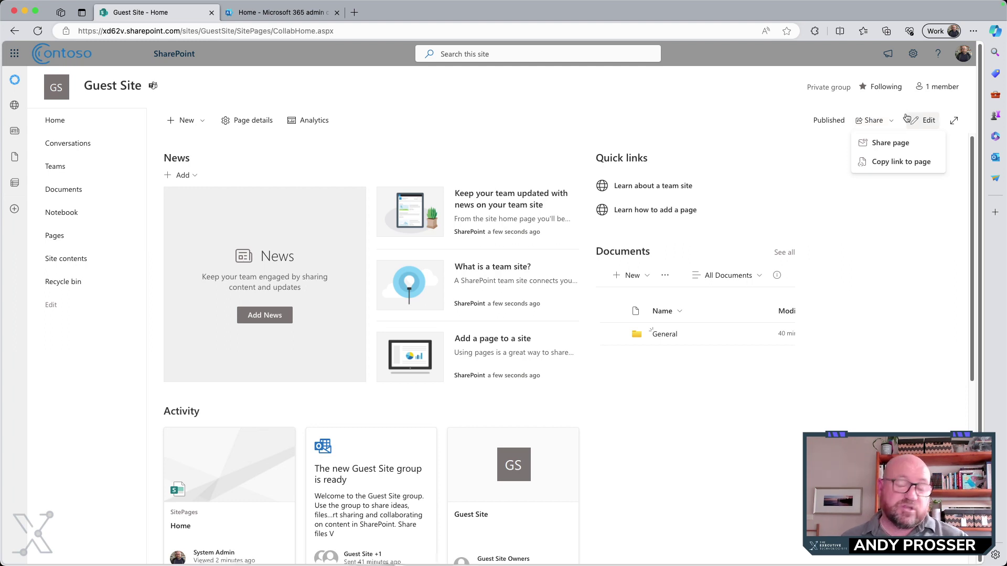
click(946, 88)
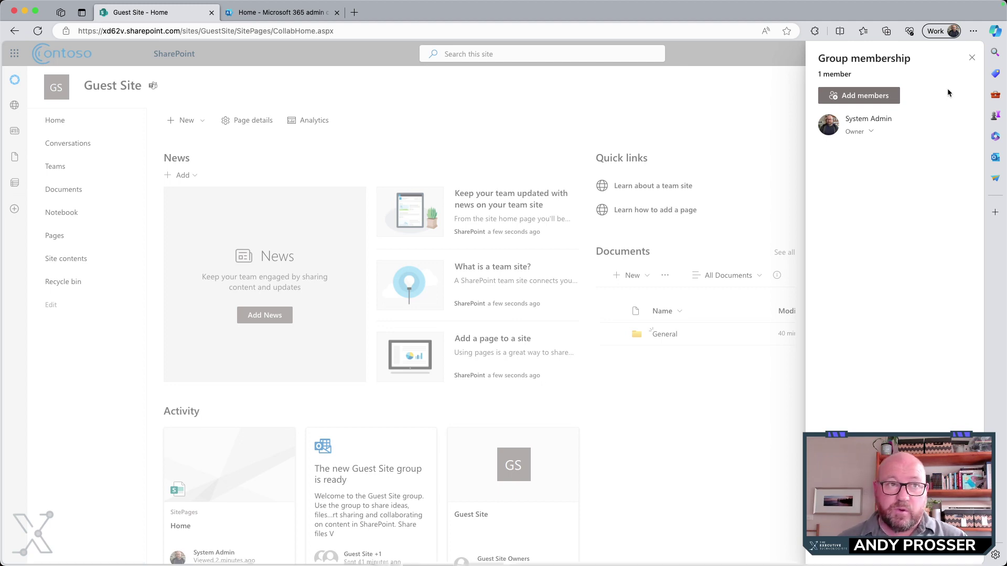
click(853, 98)
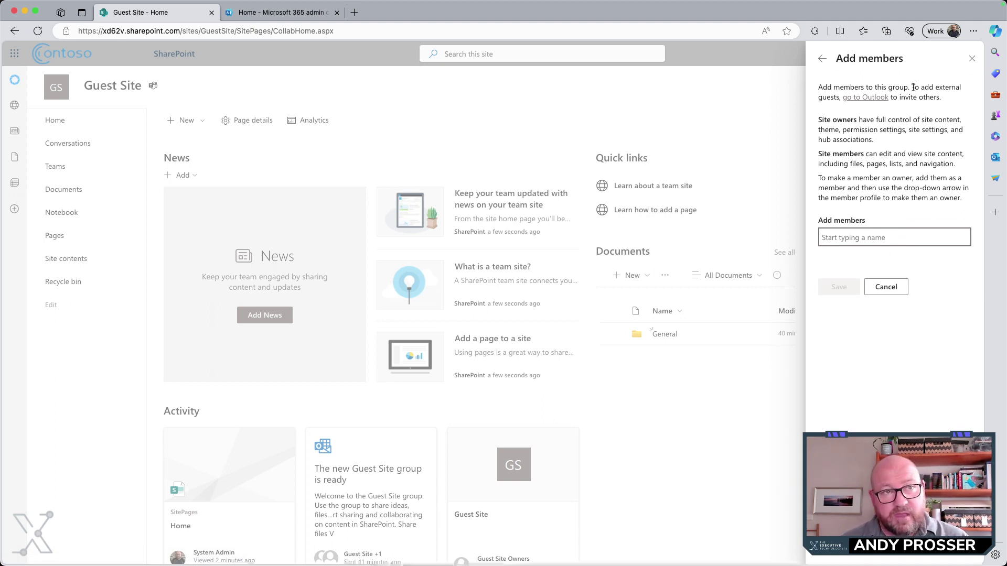
drag(912, 87, 941, 100)
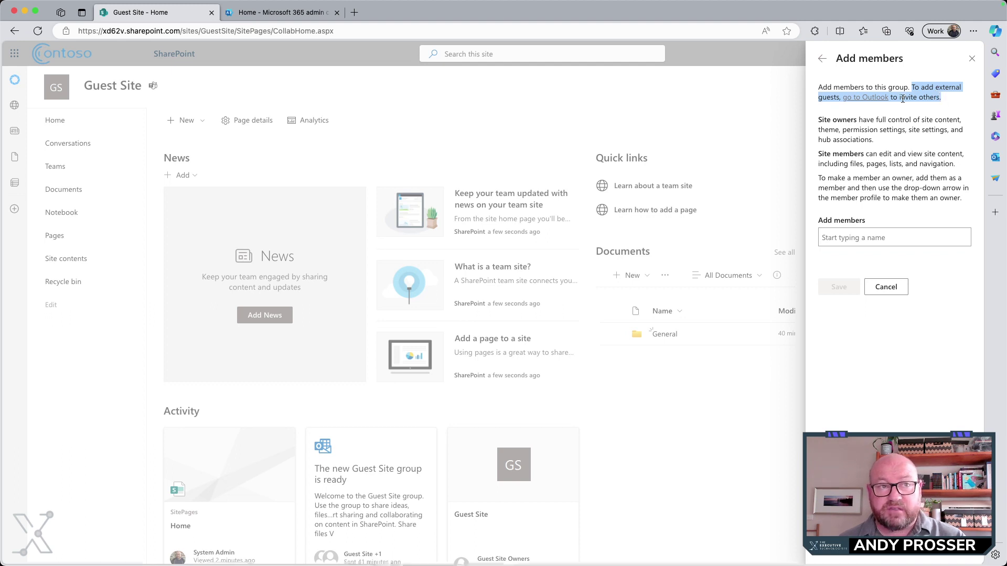
Step: Follow the Outlook link to the Guest Site group and show its more actions menu
click(862, 97)
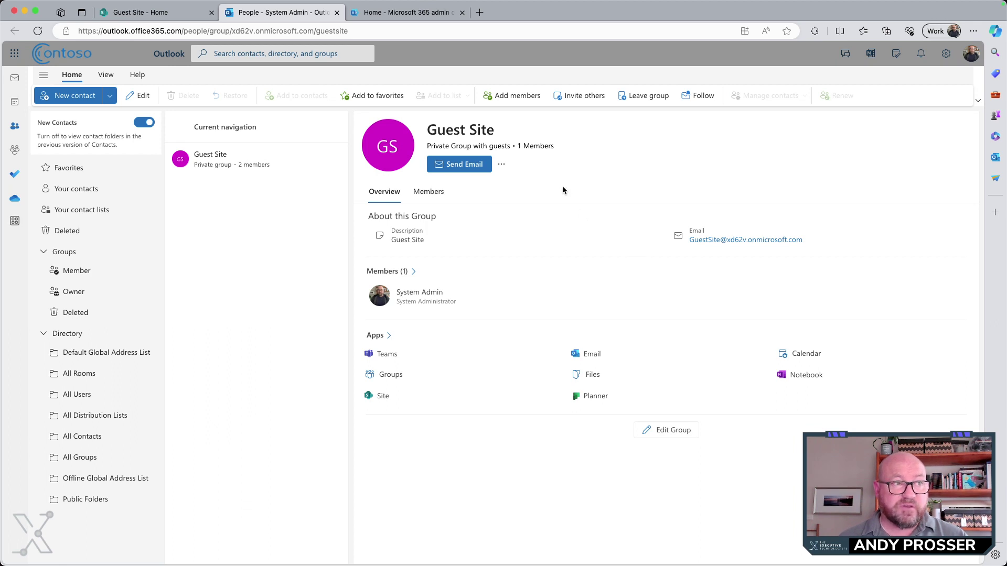
click(499, 163)
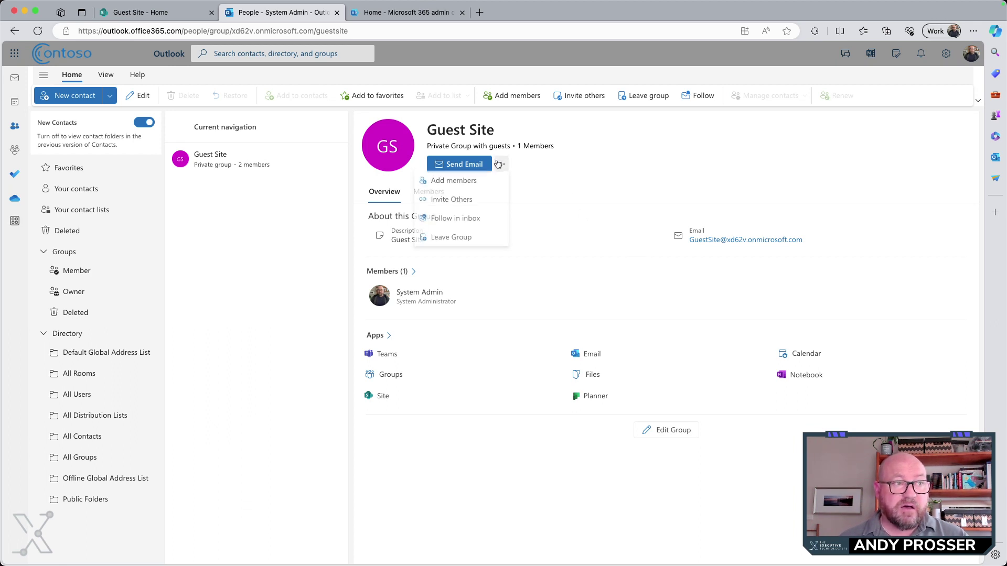
click(578, 204)
click(669, 430)
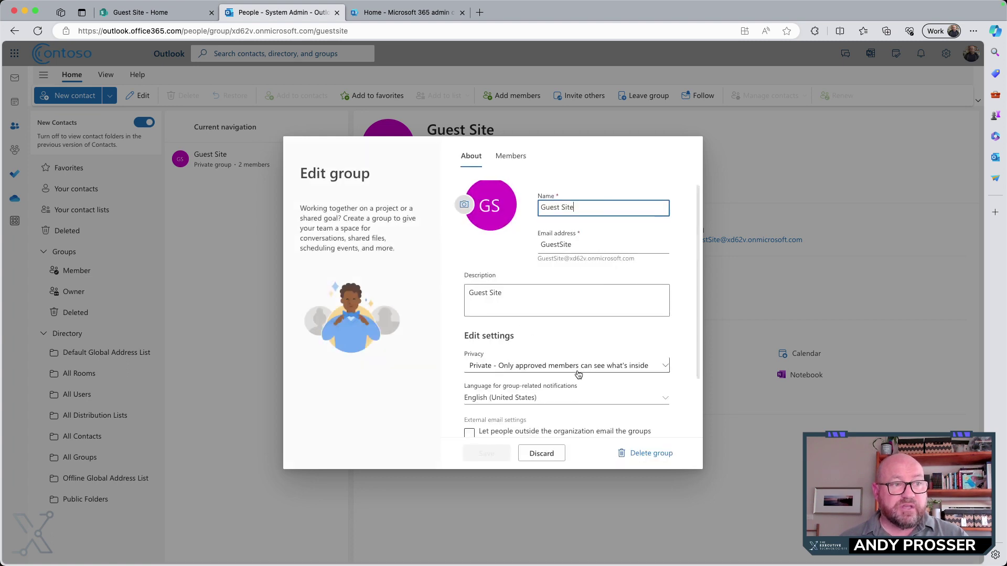
scroll(577, 371, down, 2)
scroll(571, 362, down, 1)
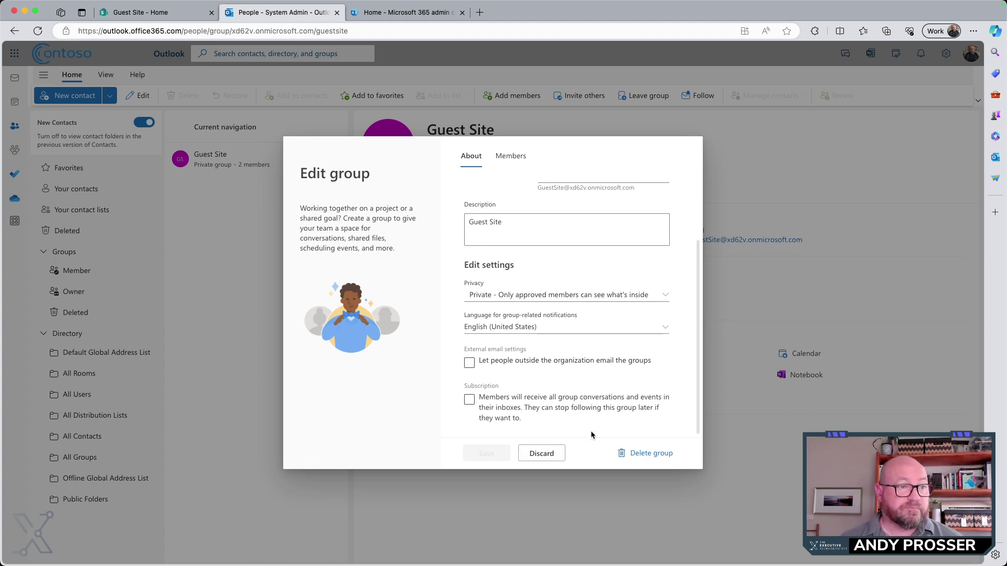
click(555, 455)
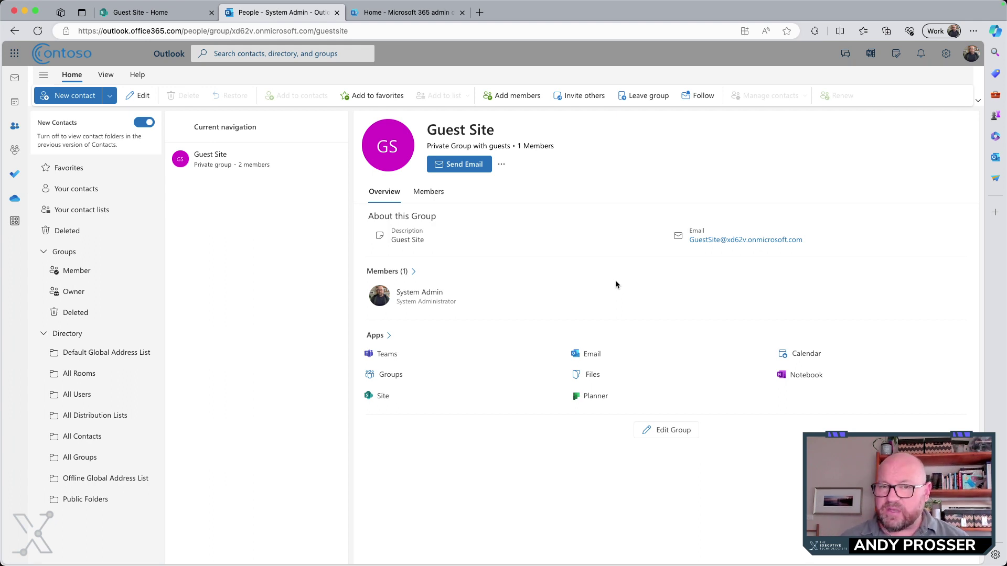
click(493, 97)
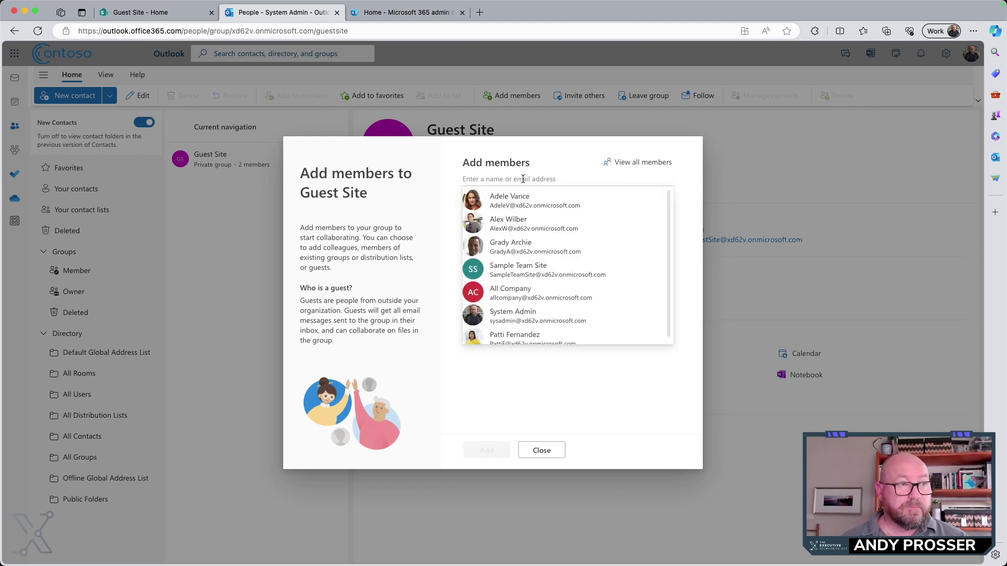
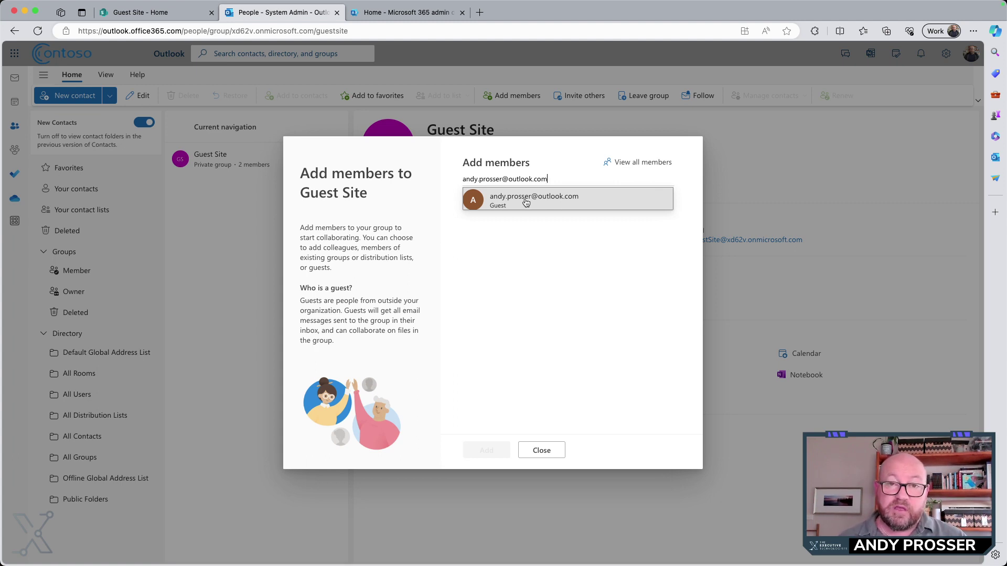
click(505, 207)
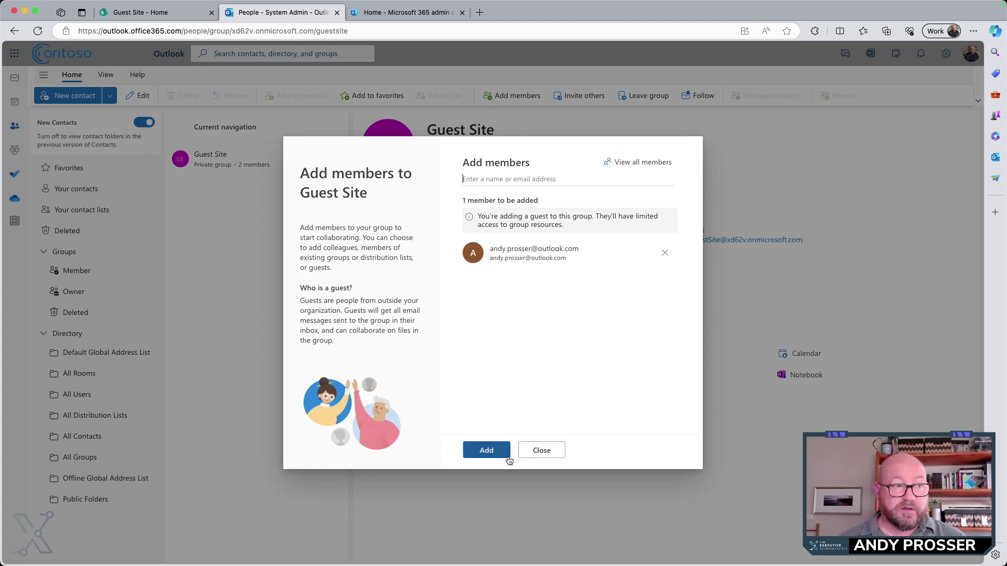
click(490, 446)
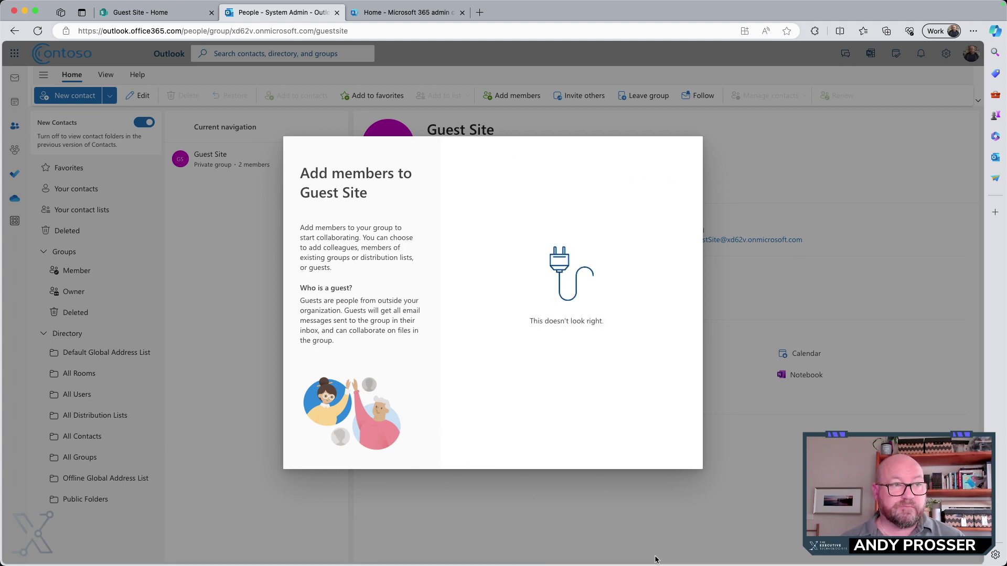
click(495, 485)
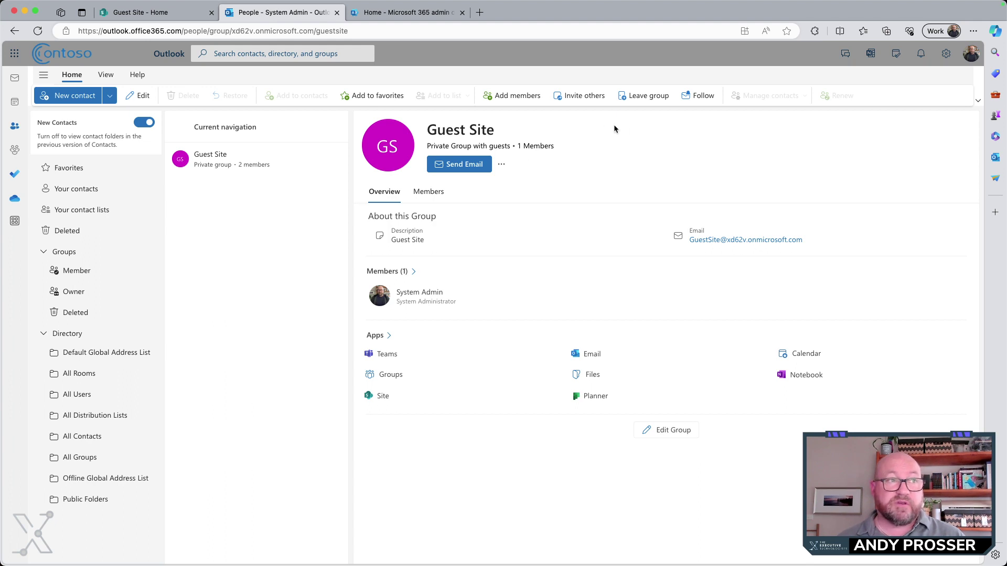
click(504, 99)
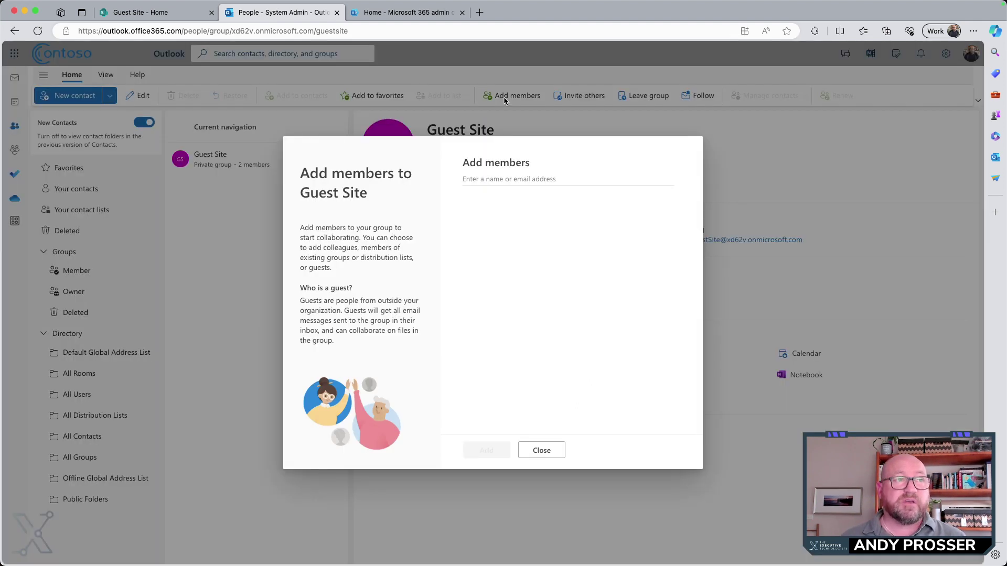
click(545, 175)
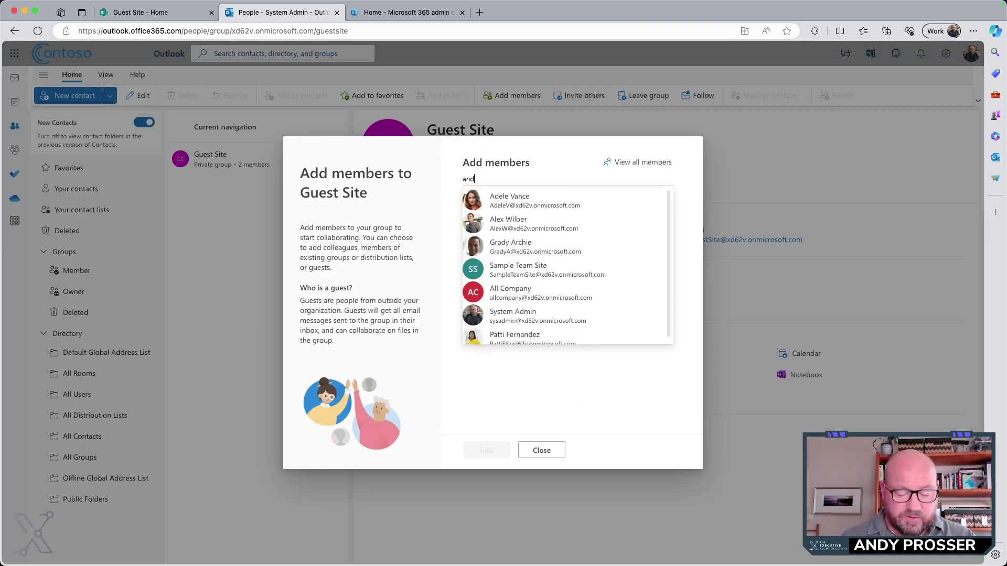
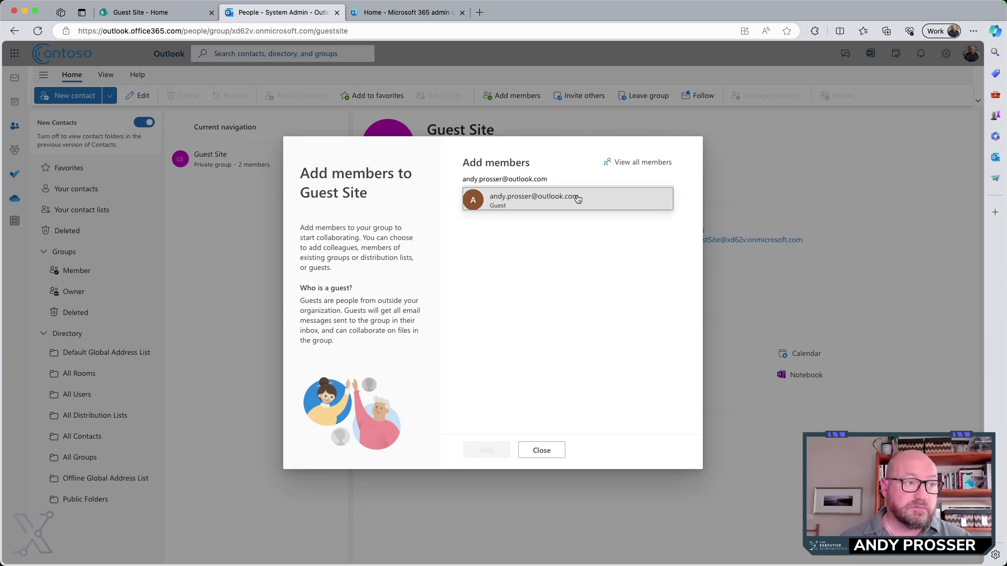
click(545, 200)
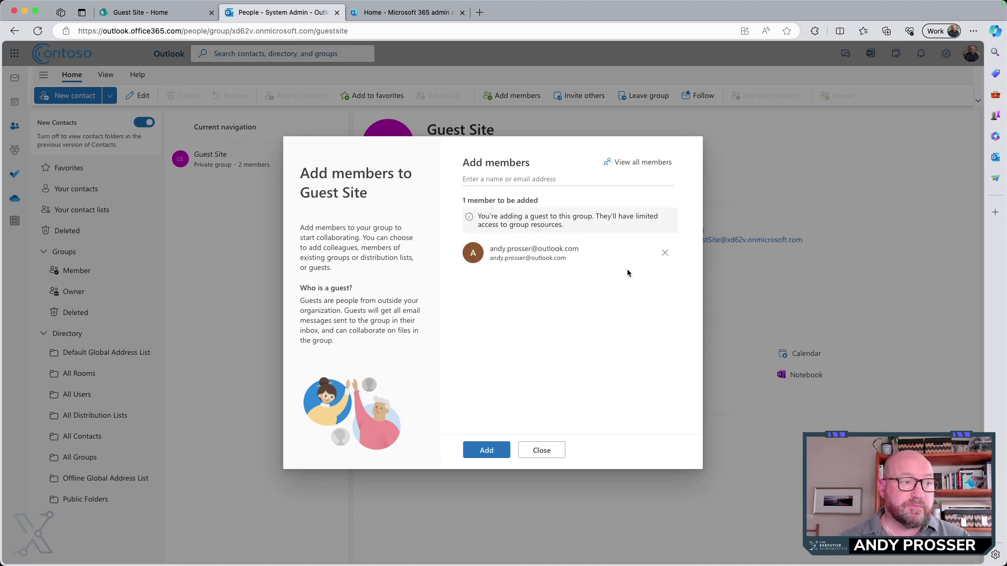
click(491, 450)
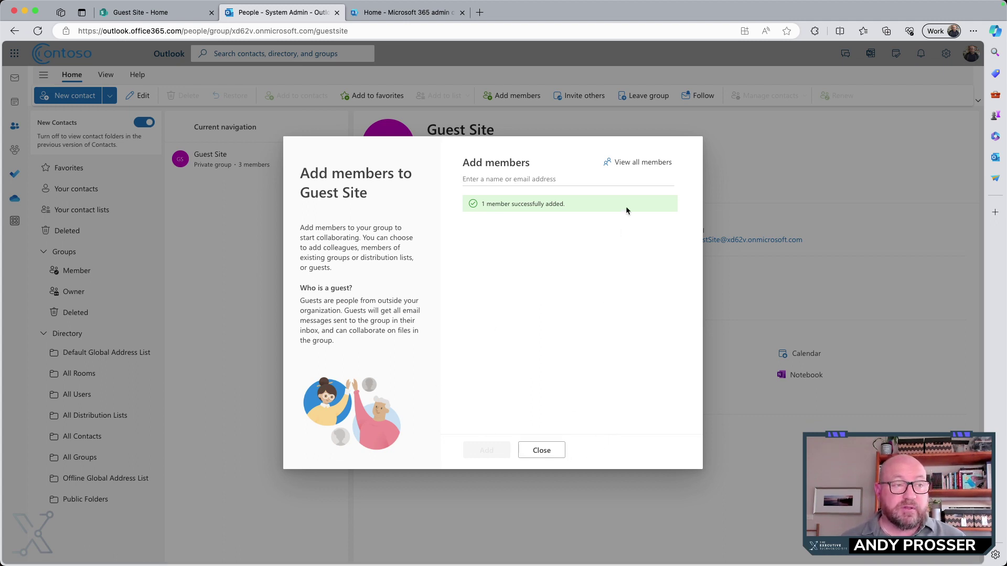
click(635, 163)
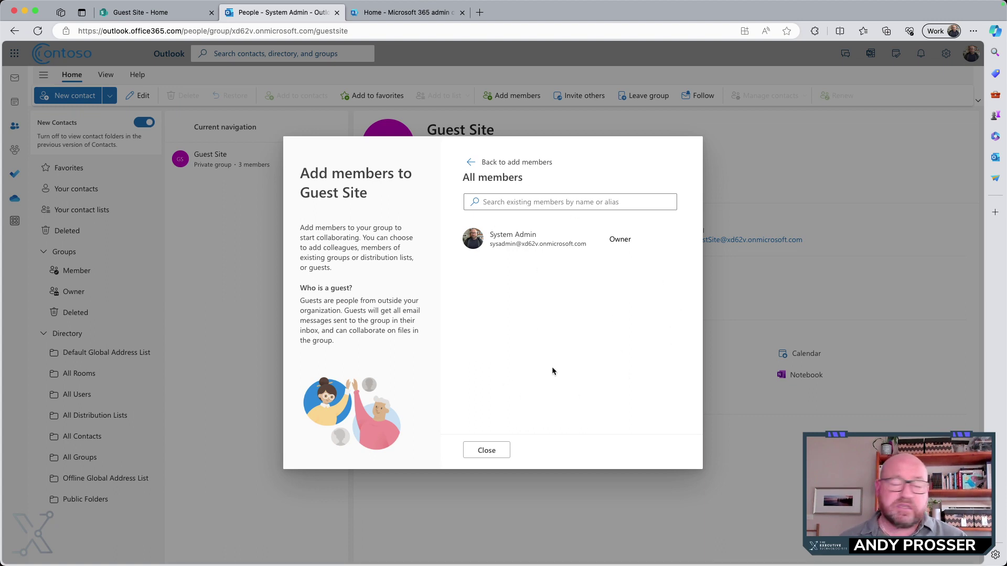
Step: Close the members dialog and list Guest users in the Microsoft 365 admin center
click(495, 455)
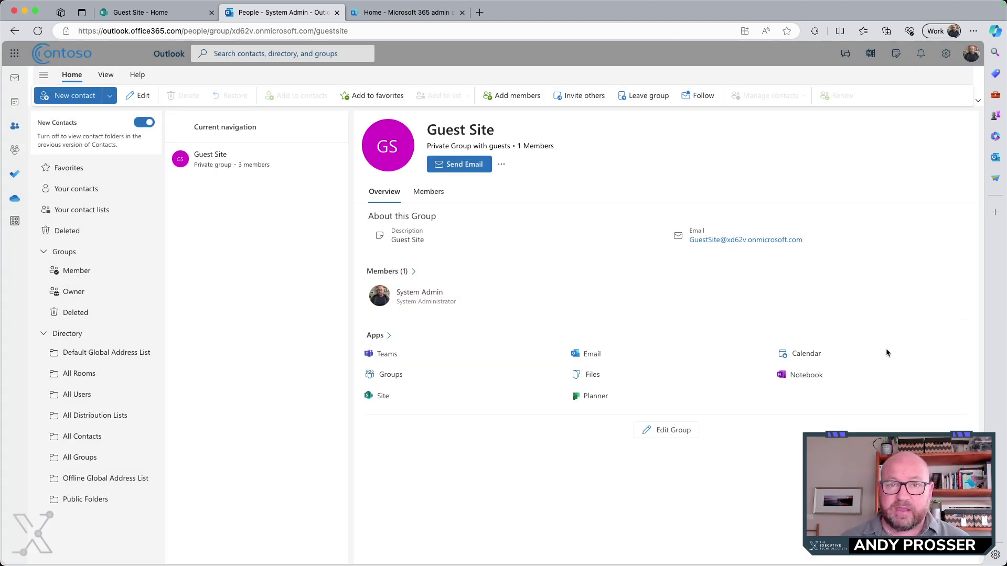
click(412, 13)
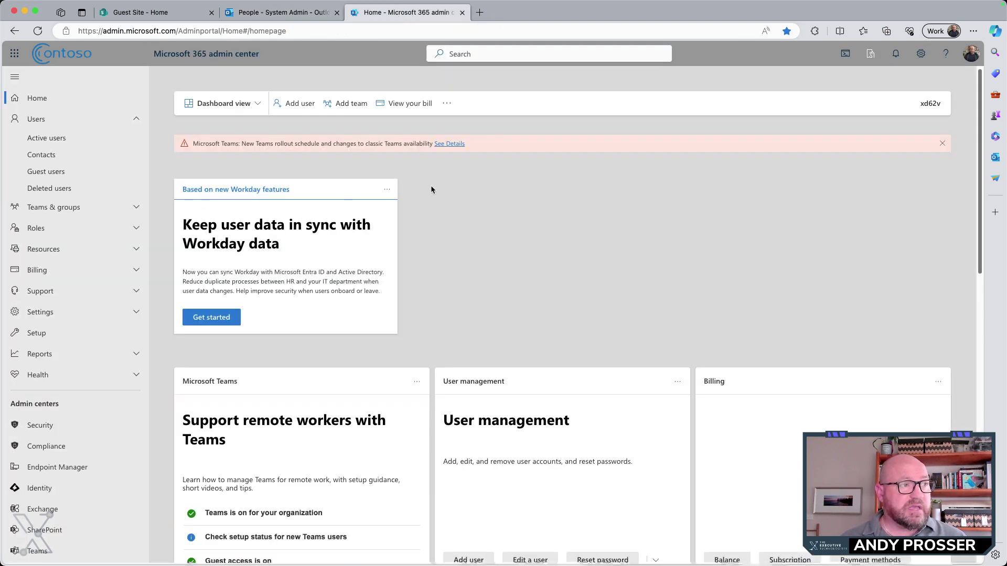
mouse_move(37, 98)
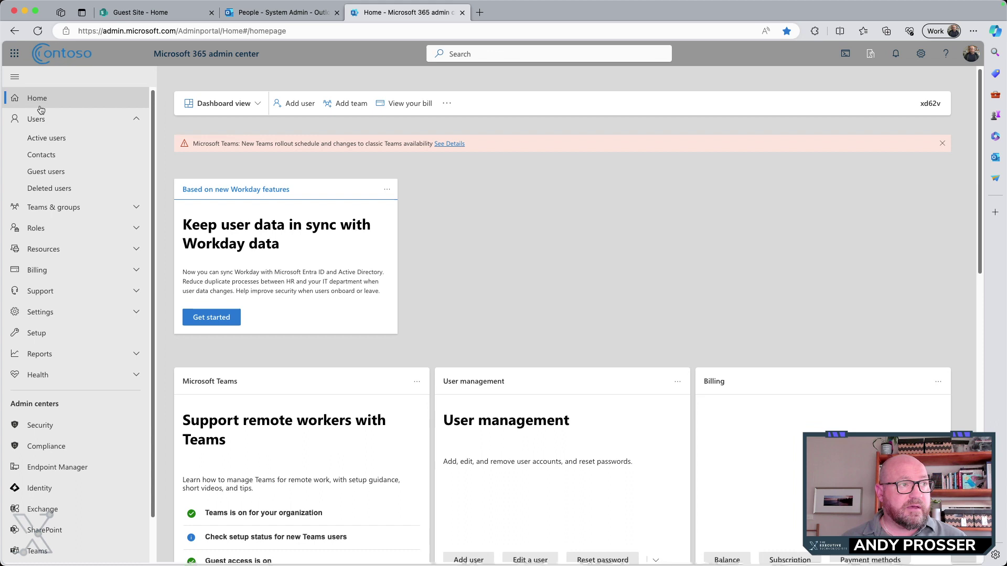
click(58, 173)
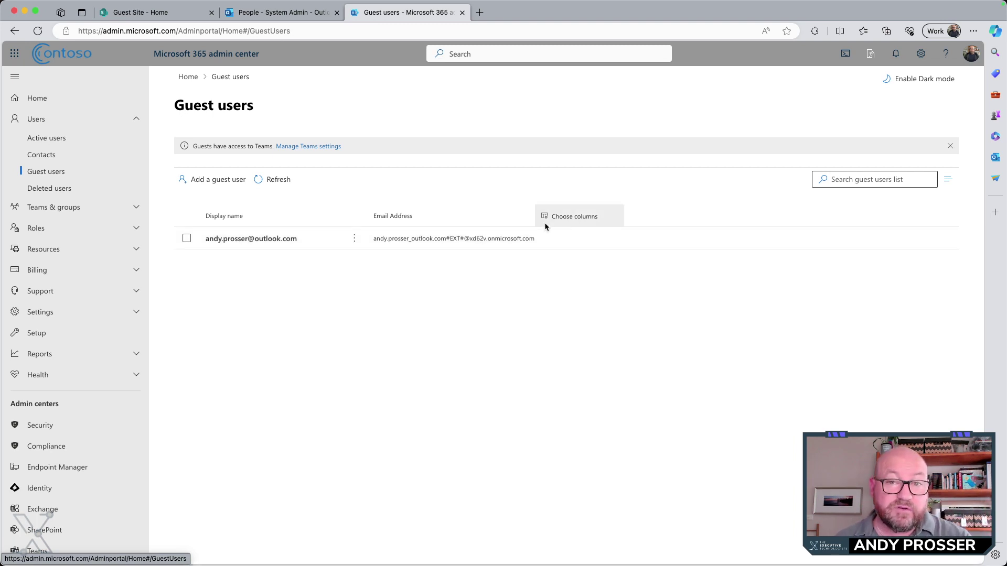
Step: Review the guest's contact details, then refresh its Manage groups list so Guest Site appears
click(252, 239)
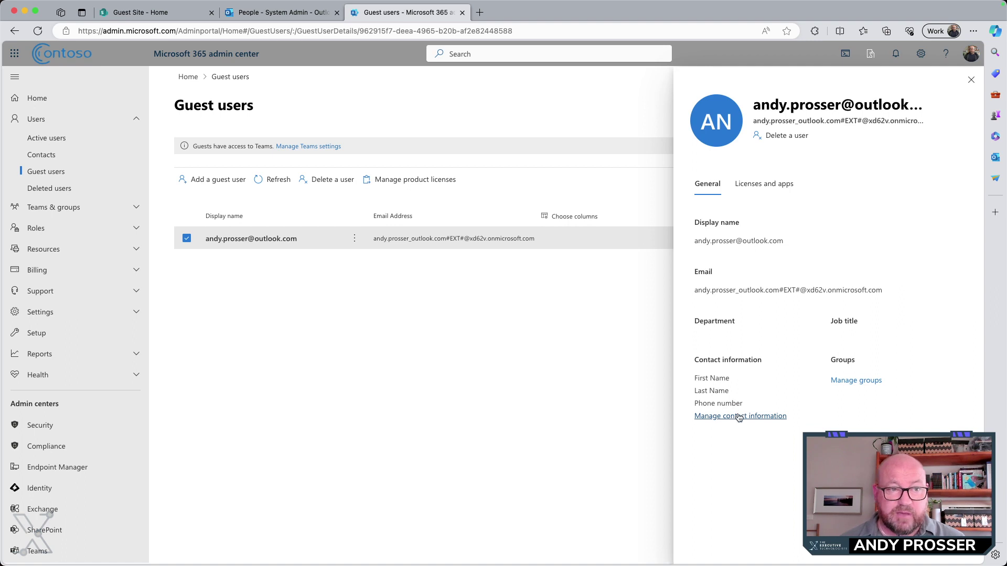
click(740, 415)
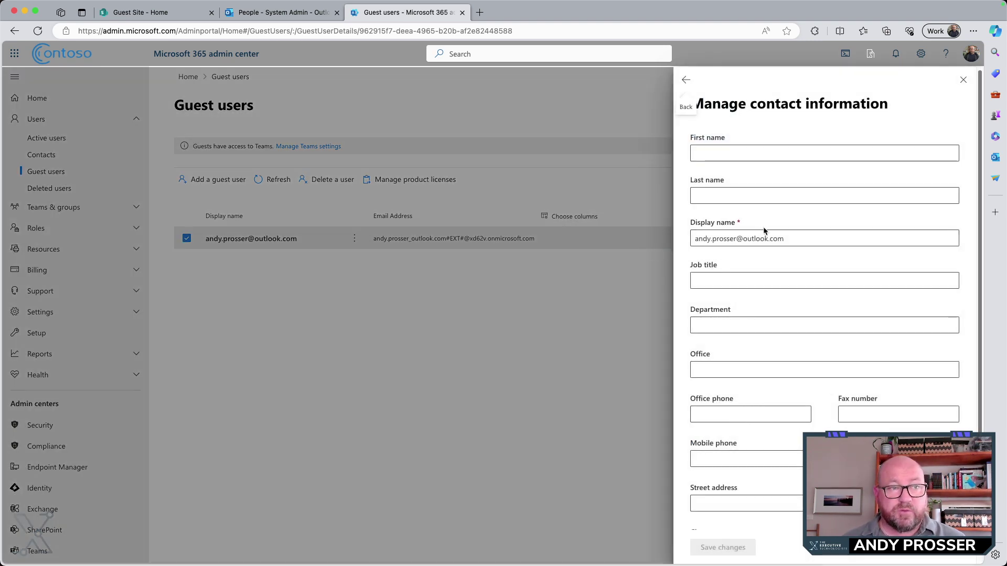
click(966, 79)
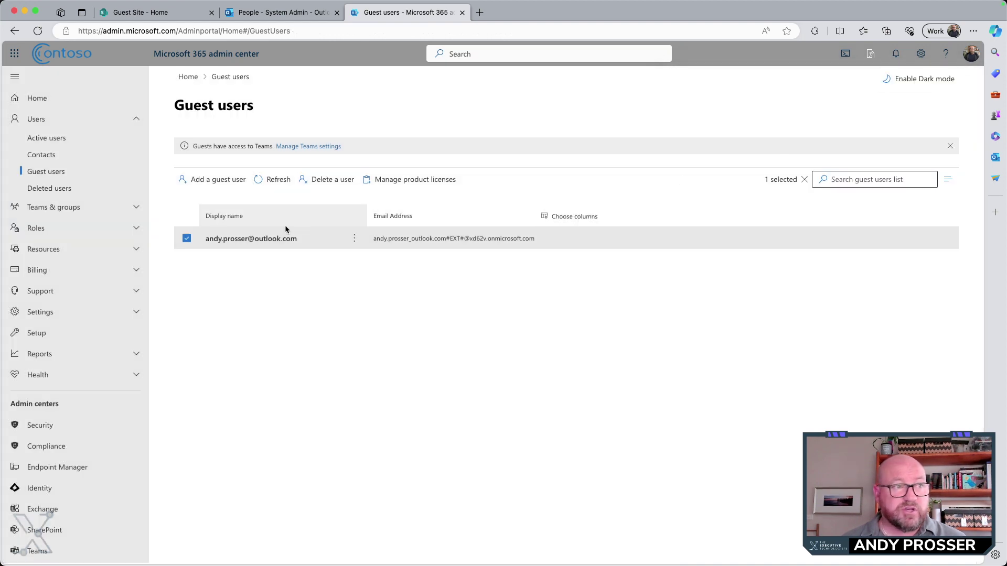
click(268, 241)
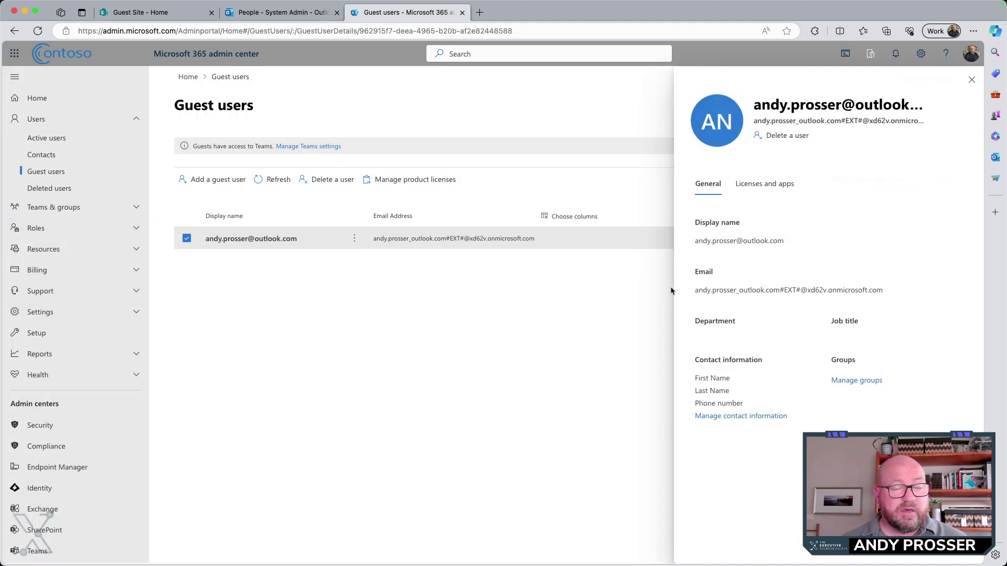
click(859, 383)
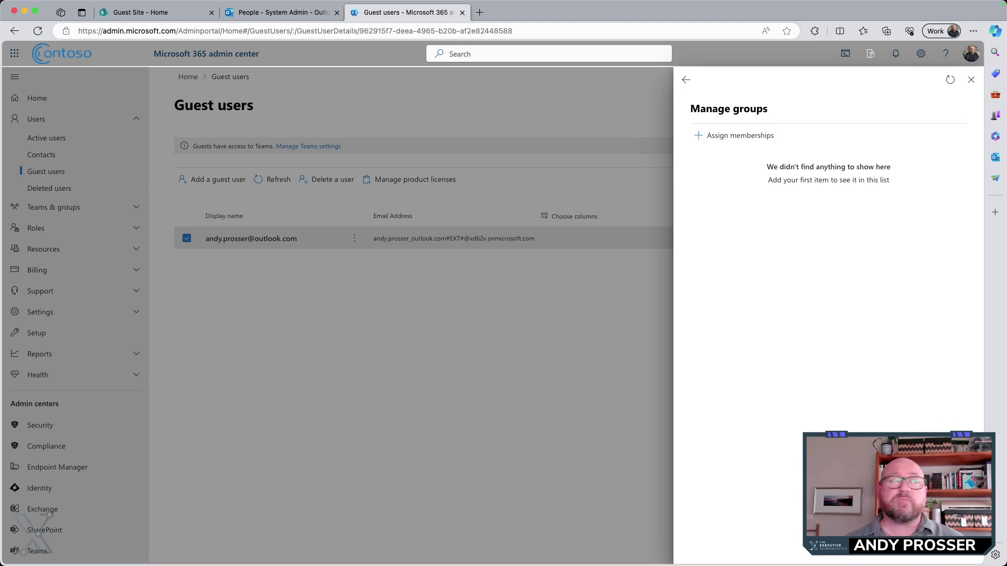
click(950, 80)
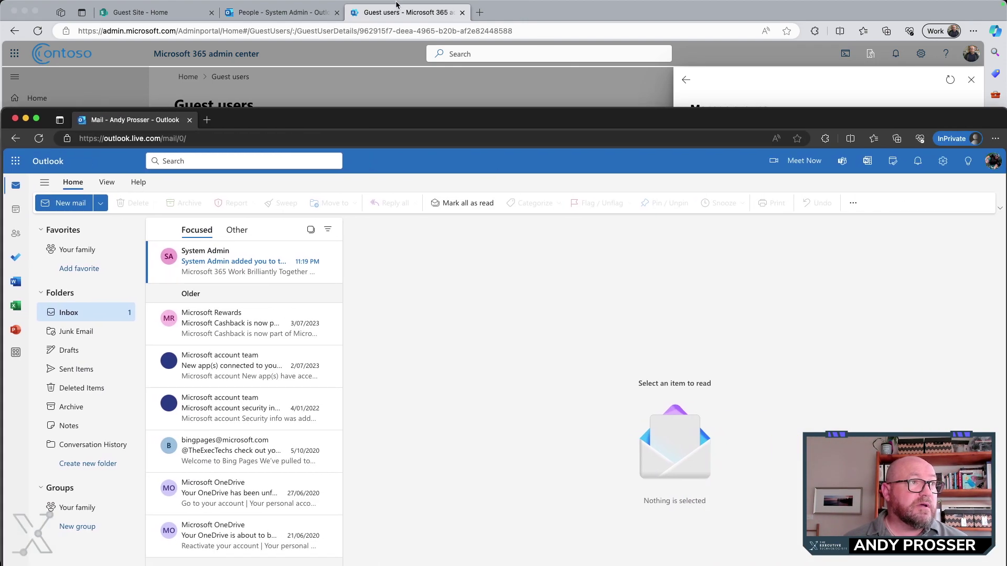
Step: Maximise the guest's Outlook window and read the System Admin welcome email
drag(438, 127, 424, 11)
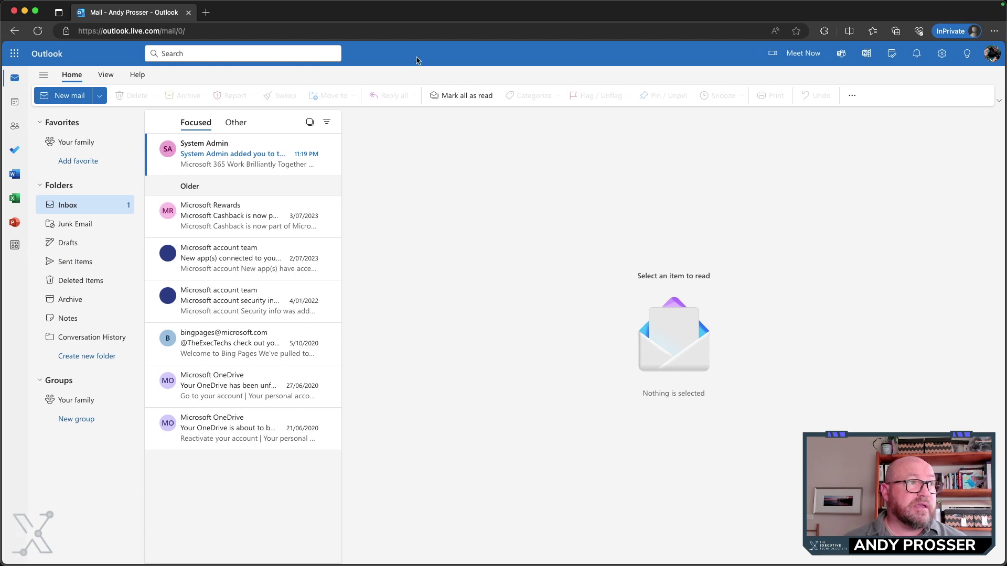
mouse_move(236, 154)
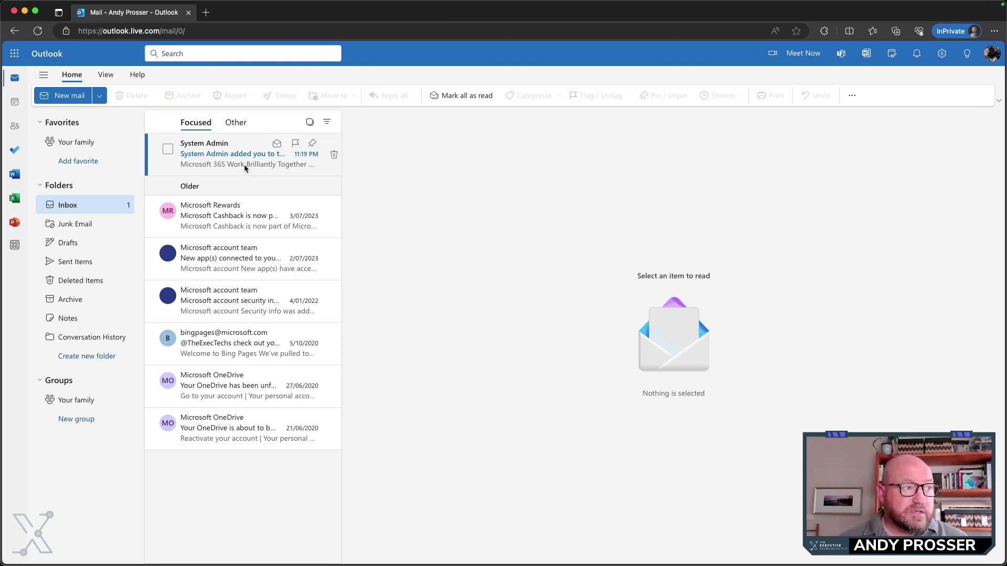
click(244, 164)
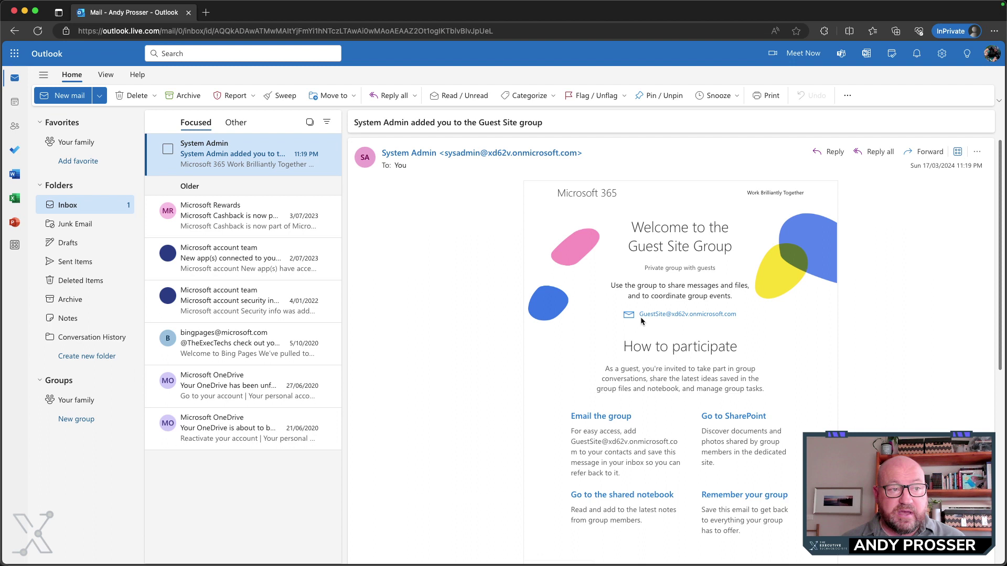
scroll(805, 357, down, 3)
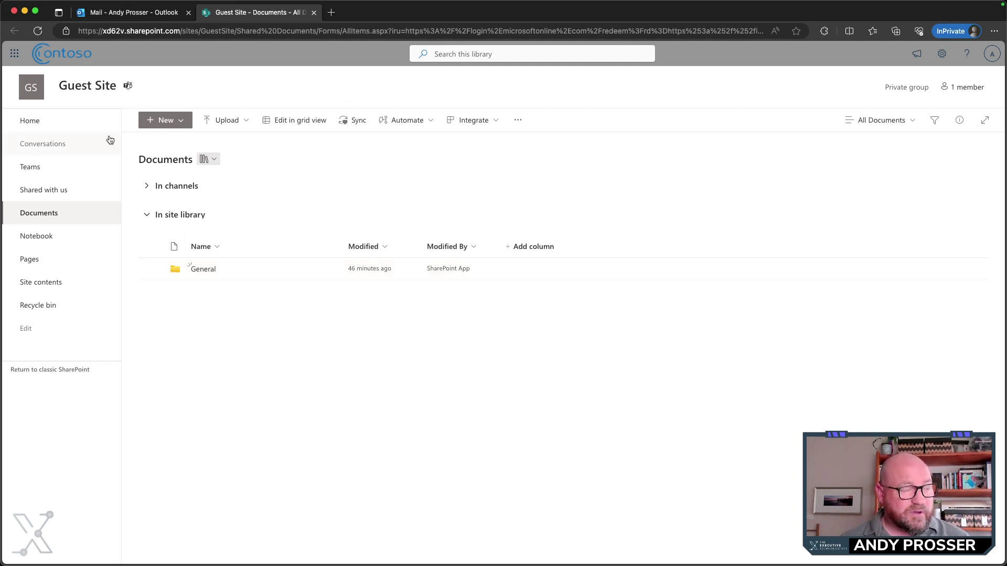
Step: Browse Site contents into the Guest Site Notebook and peek at its File options
click(51, 283)
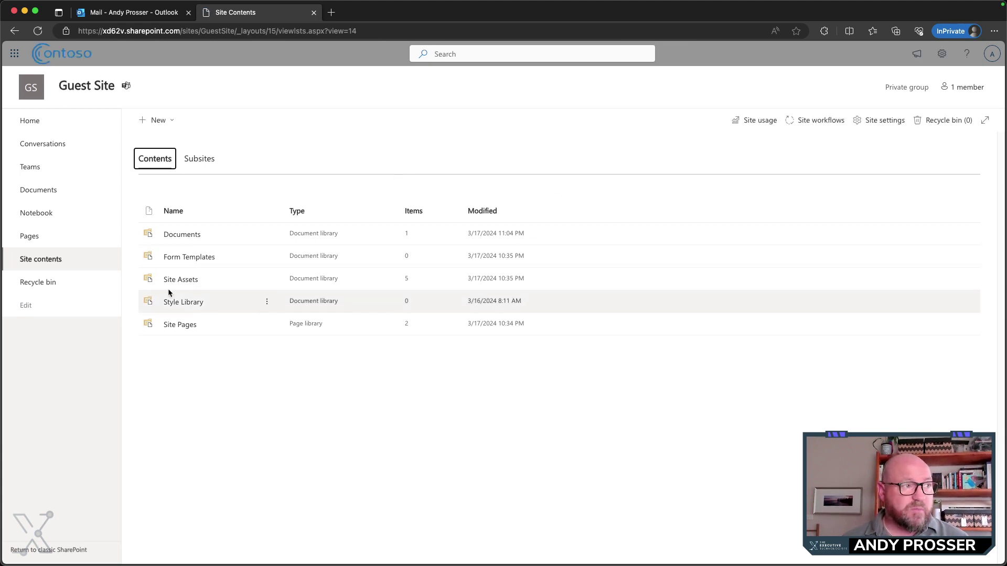
click(31, 215)
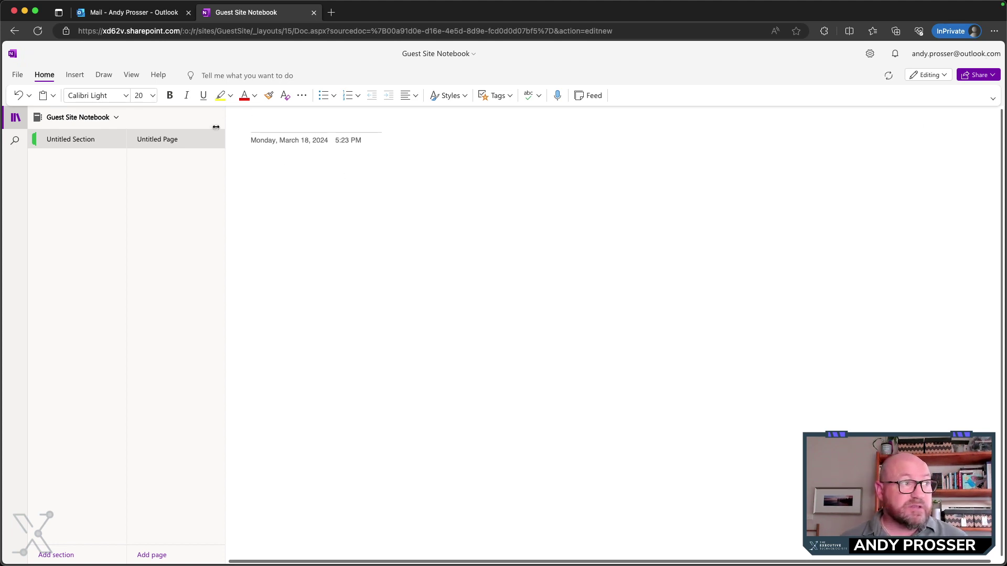
click(17, 75)
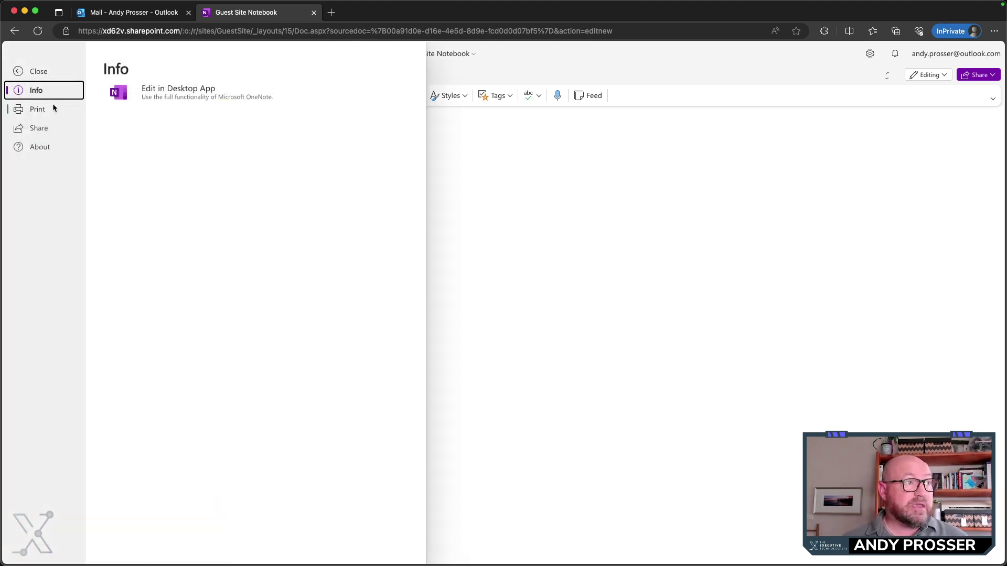
click(15, 73)
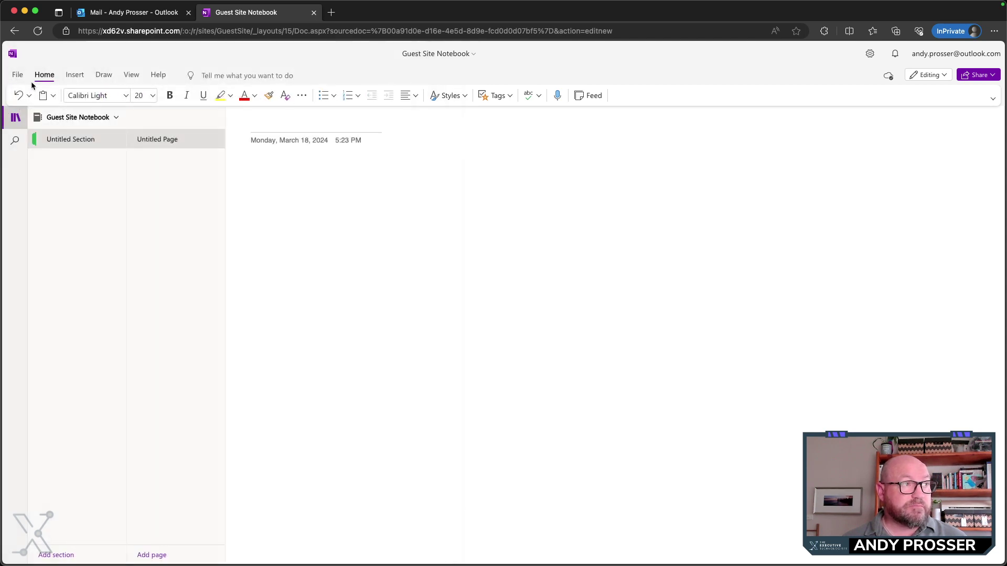
click(18, 75)
click(18, 70)
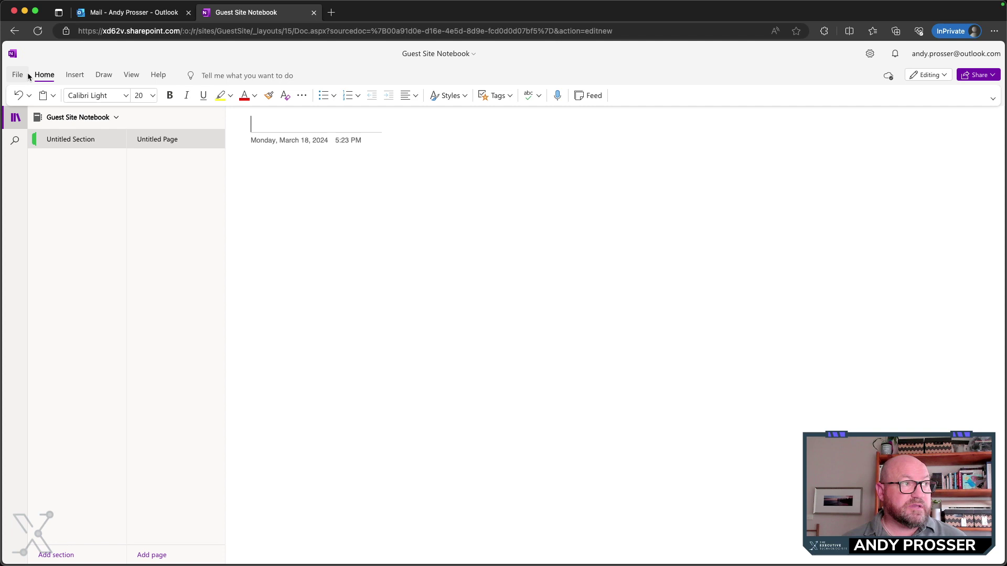
Step: Return to the Guest Site home page via the notebook title breadcrumb
click(444, 53)
click(445, 105)
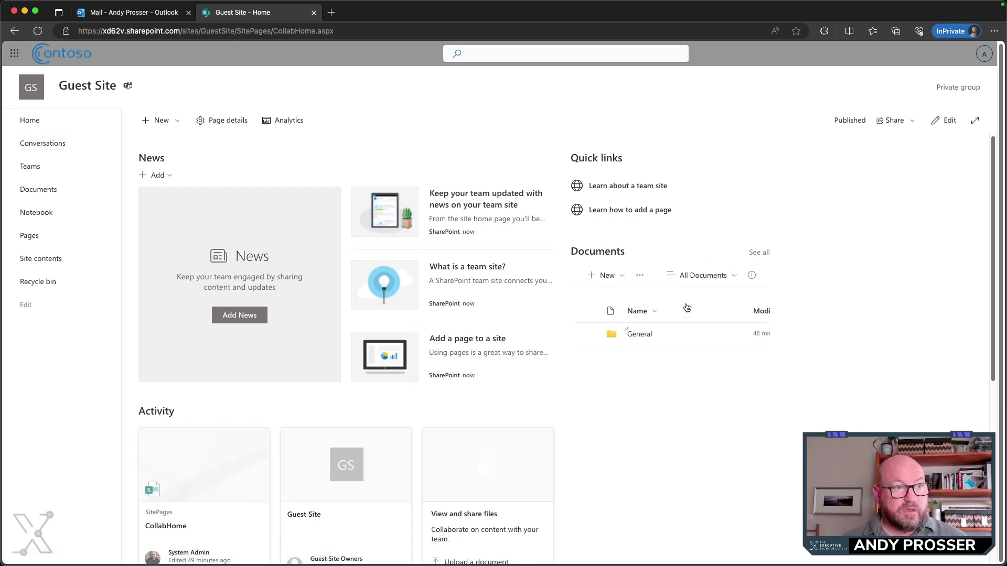
Step: Go into the Guest Site's full document library, dismissing a stray browser menu
click(636, 336)
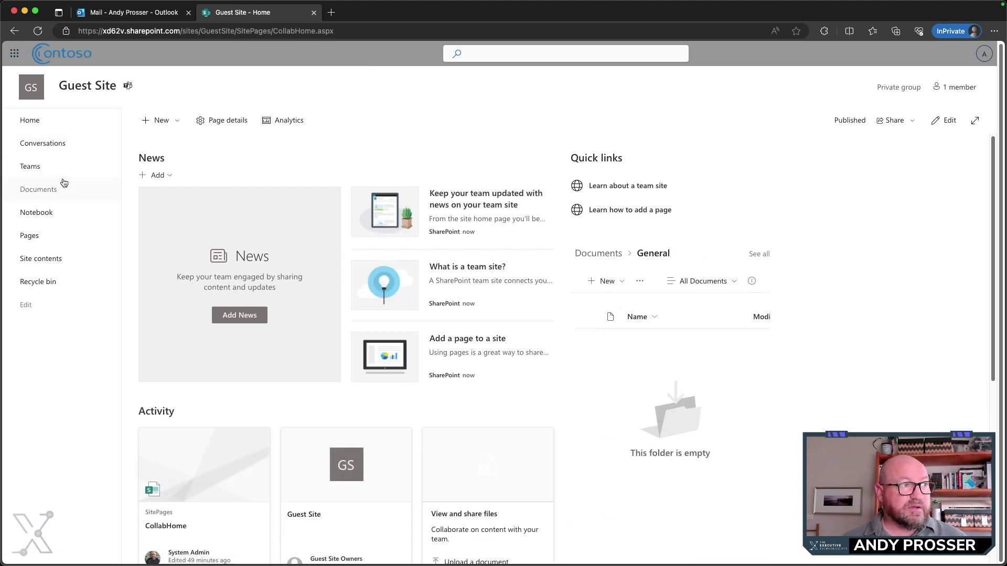
click(33, 196)
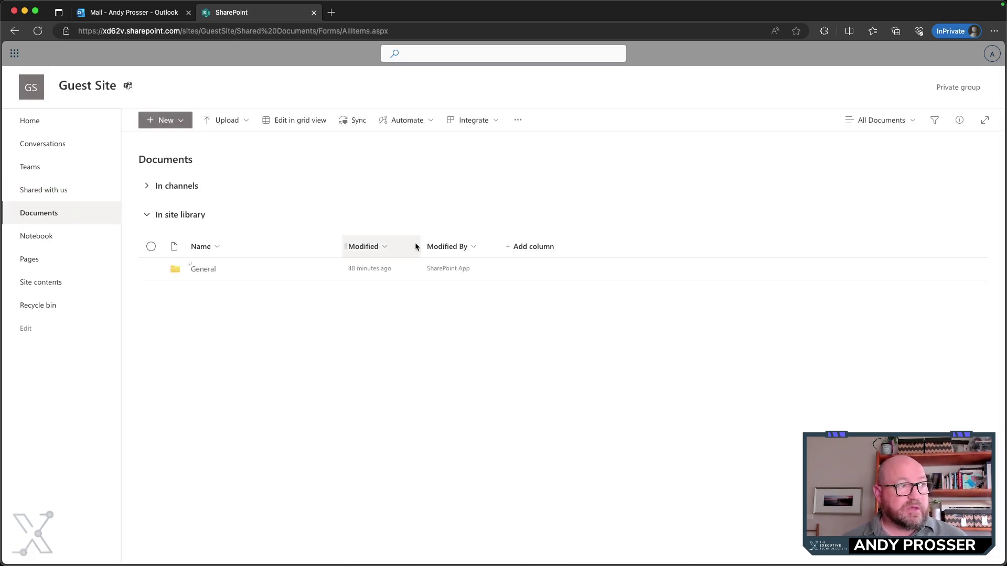
right_click(223, 297)
click(257, 194)
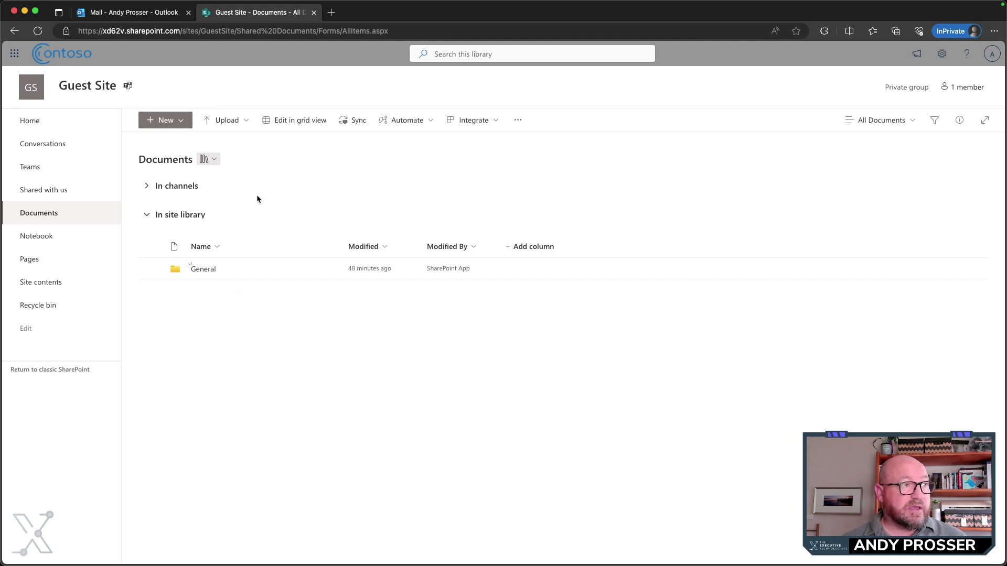
Step: Create a new green folder named Demo in the library
click(179, 121)
click(177, 140)
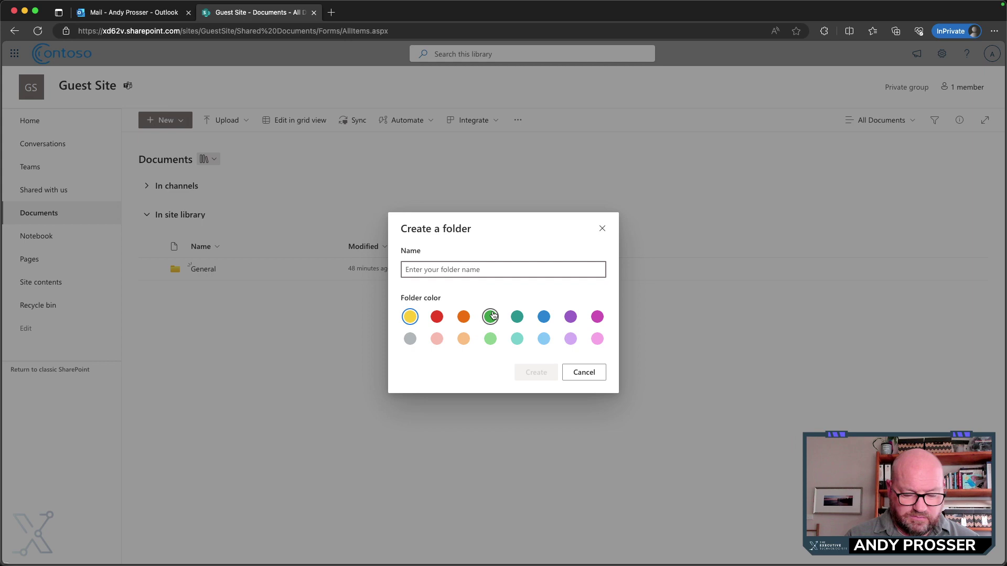
text(Demo)
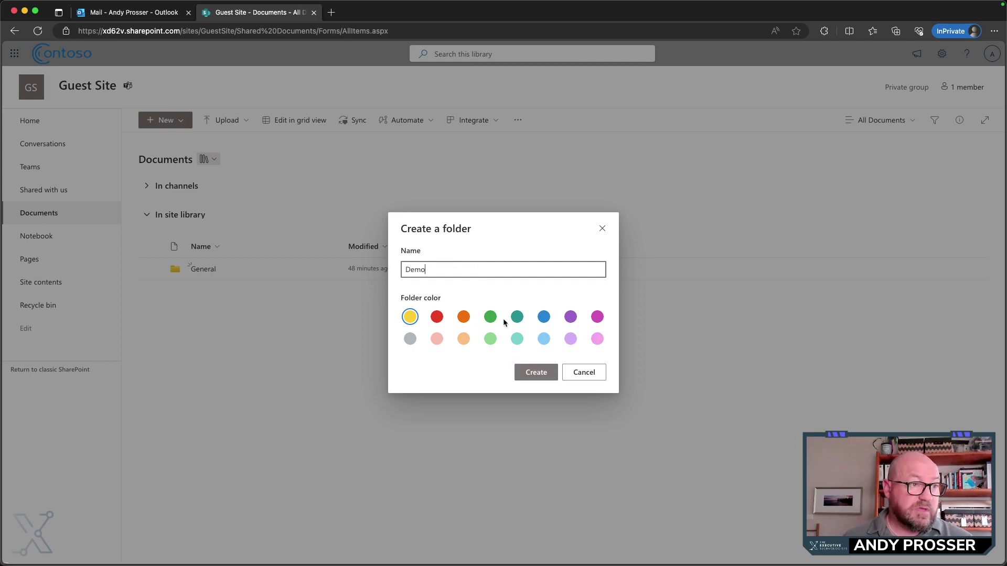
click(491, 319)
click(535, 374)
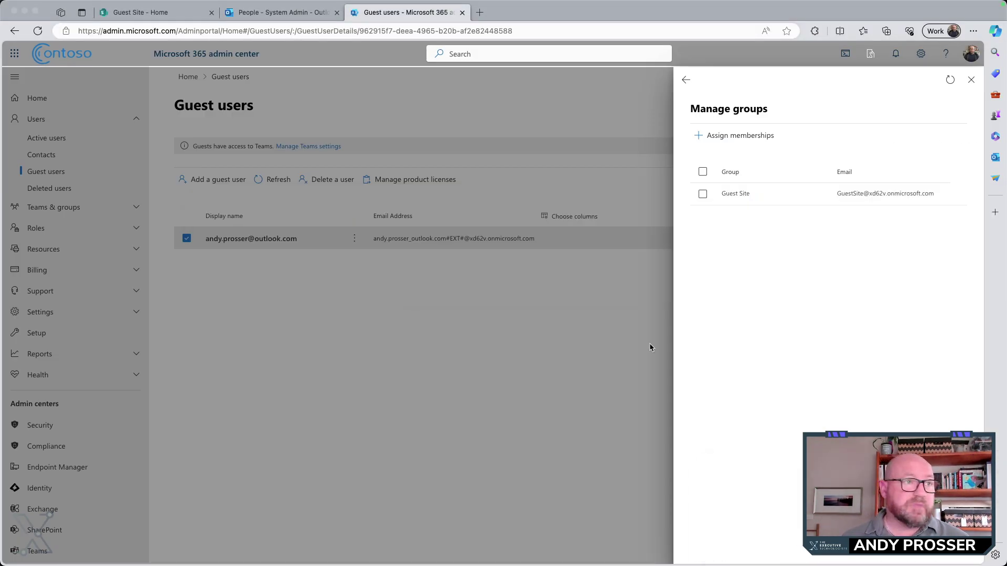
Step: Return to the Guest Site home page and refresh it via the member panel
click(150, 12)
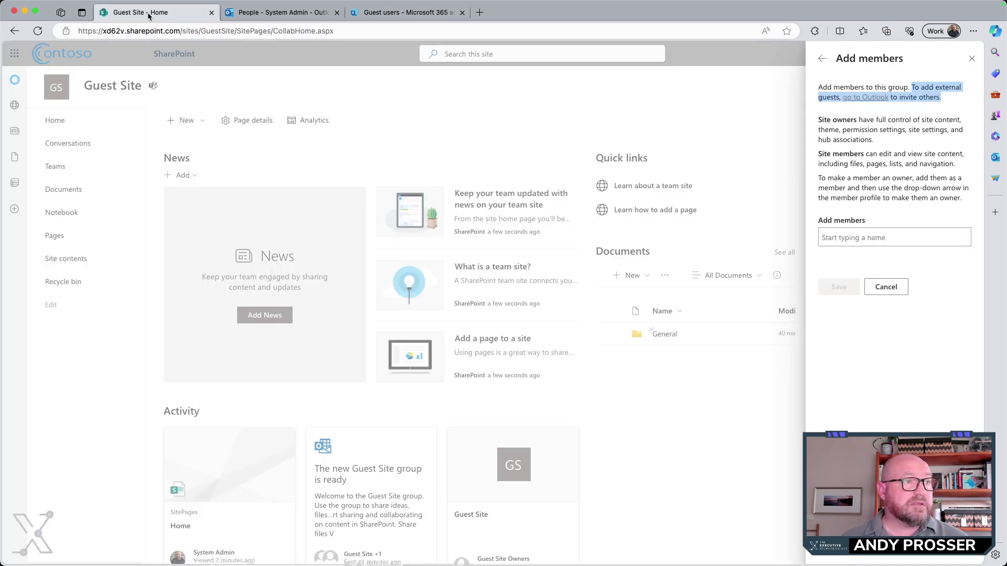
click(882, 288)
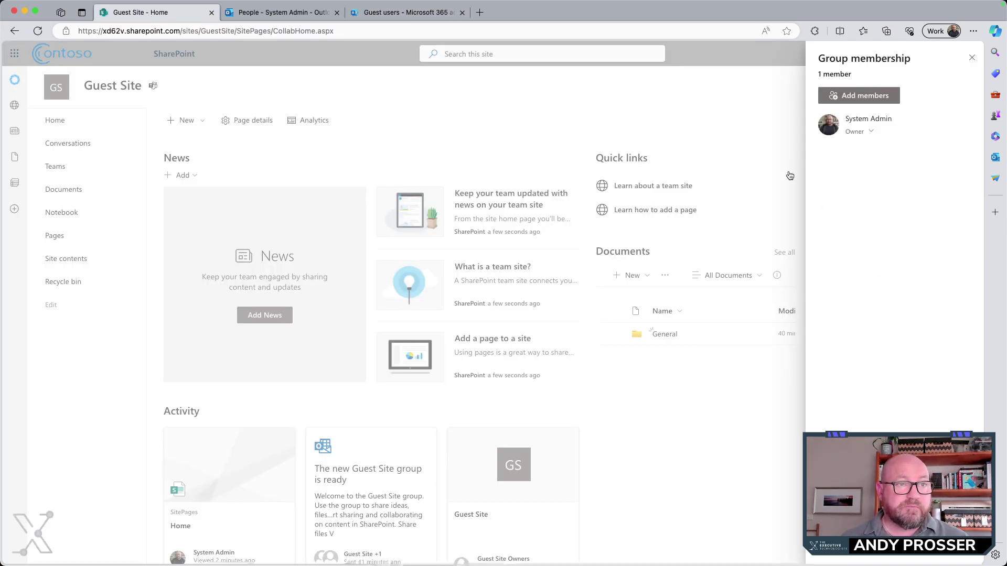
click(971, 58)
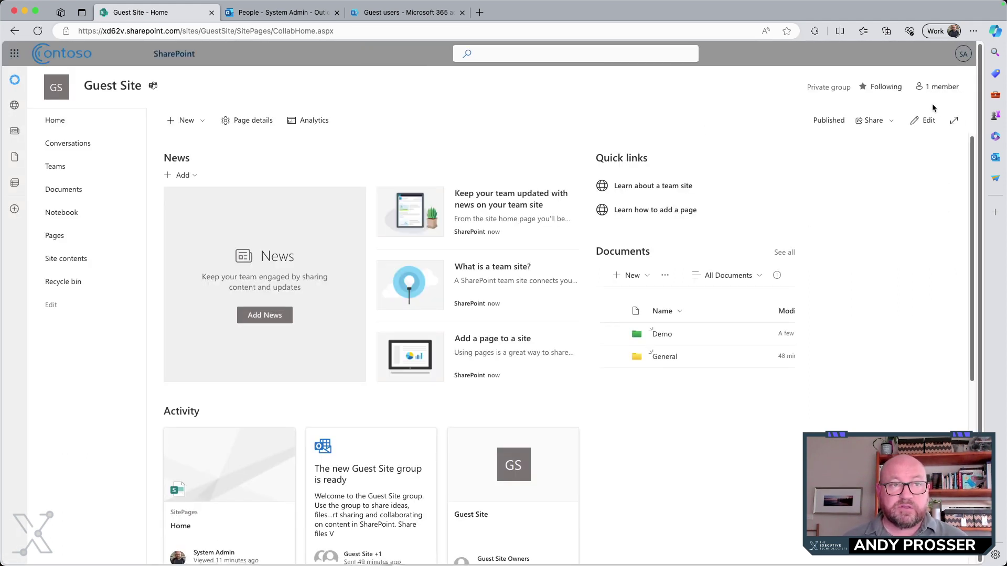
Step: Review the Guest Site group membership, confirming one owner, and close the panel
click(929, 87)
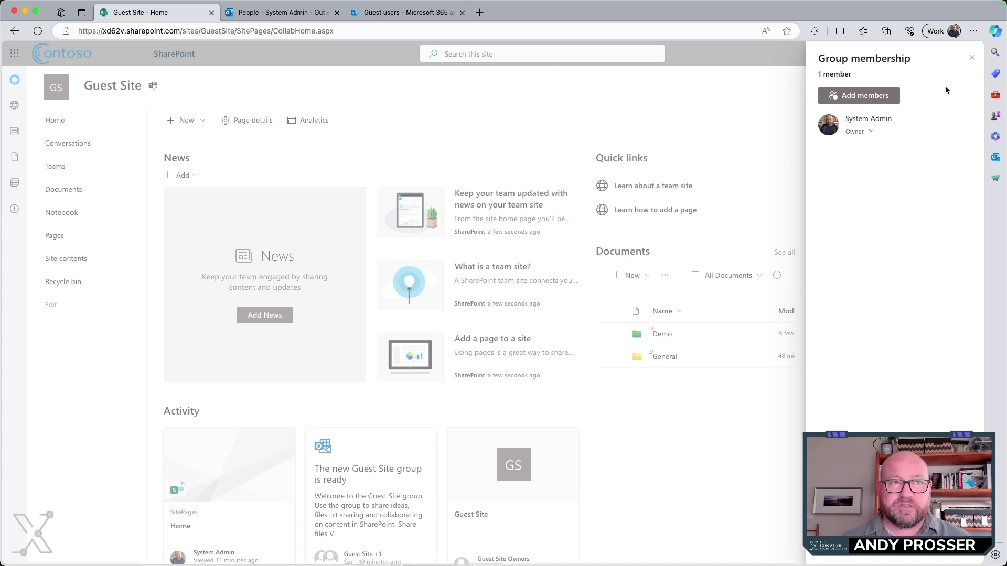
click(971, 57)
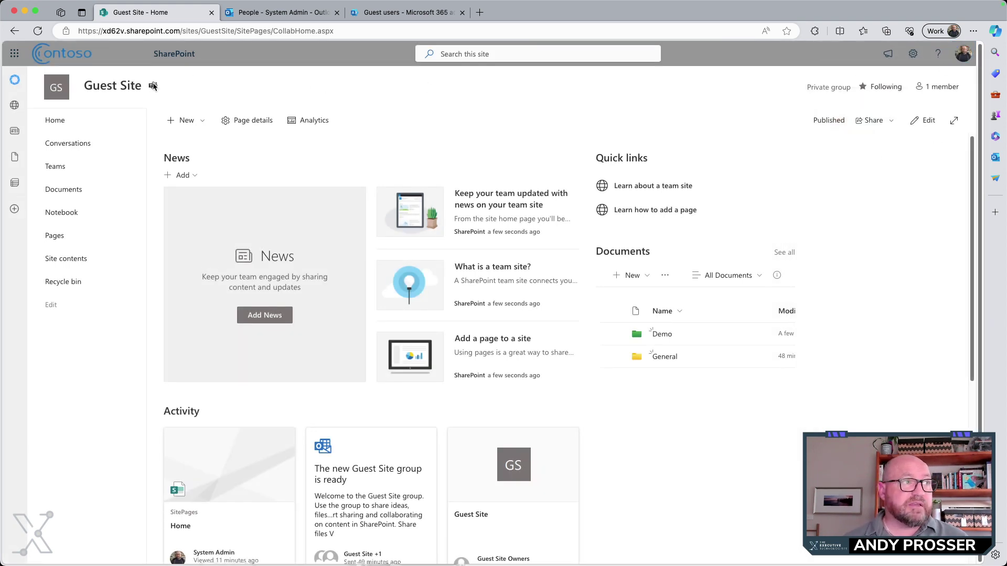
Step: Launch the site's Teams conversation link and close the resulting Join tab
click(55, 167)
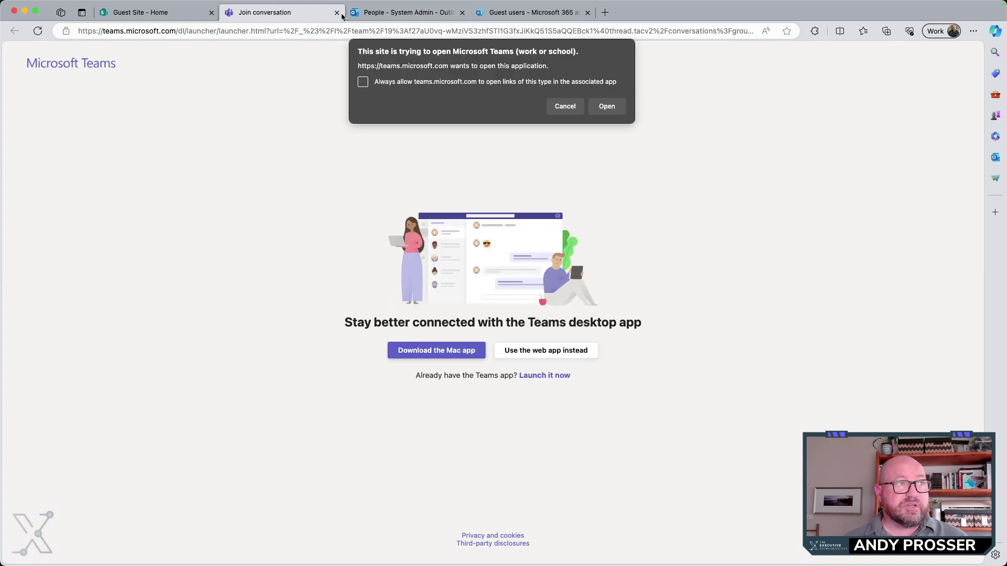
click(337, 12)
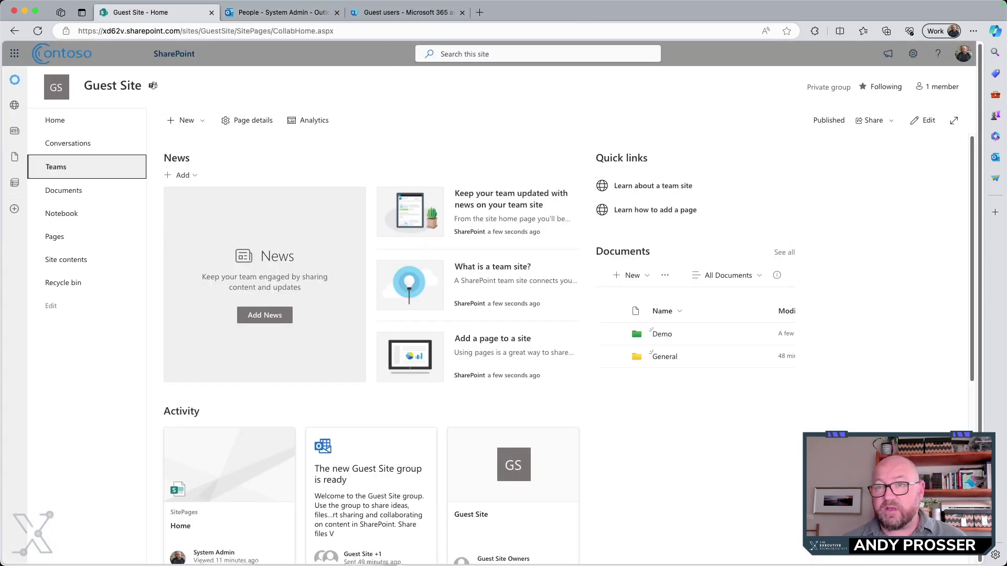
Step: Show the Guest Site document library with the Demo folder and its creator's contact card
click(60, 197)
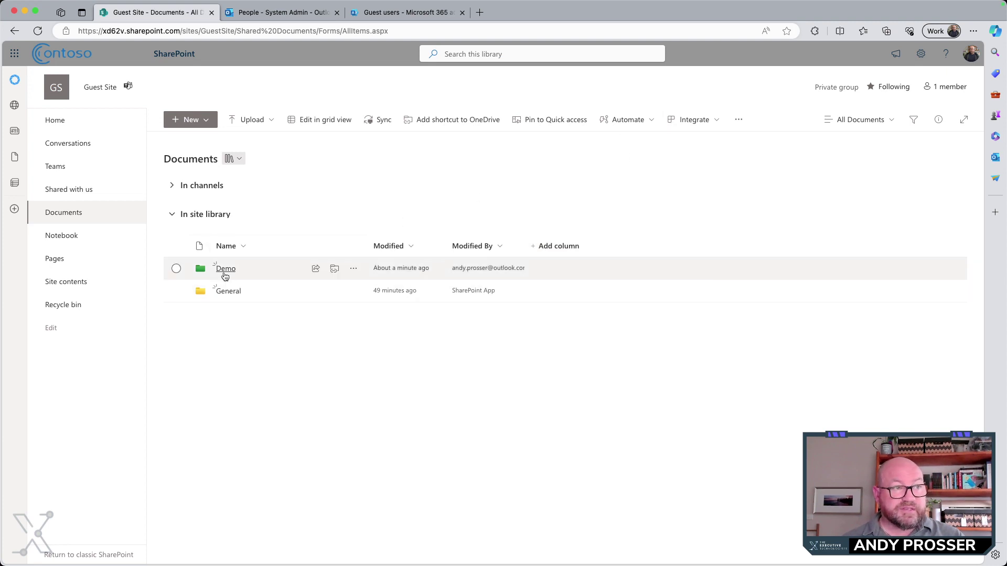
click(499, 272)
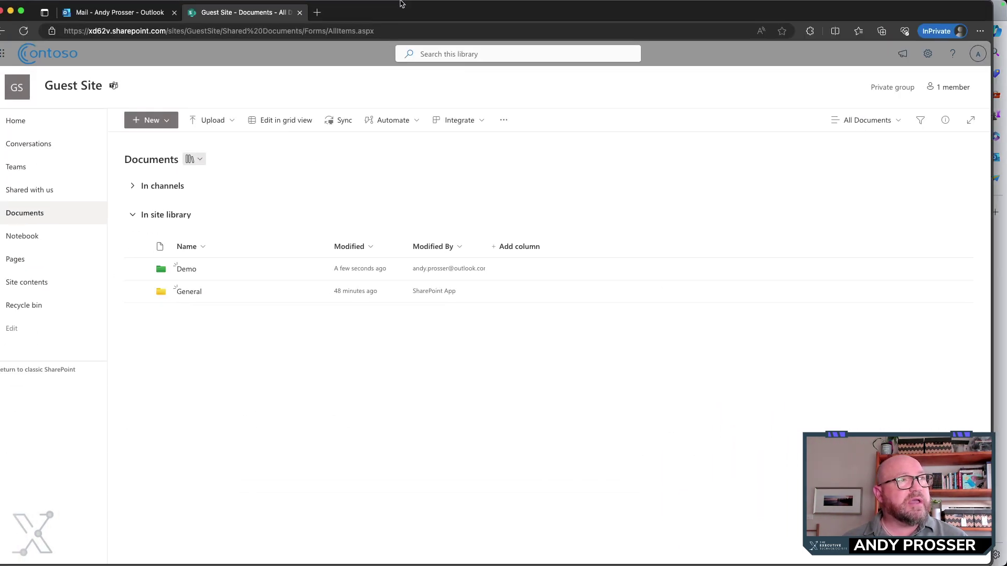
Step: Launch the Guest Site team from SharePoint, declining the desktop app for the web app
drag(399, 4, 409, 4)
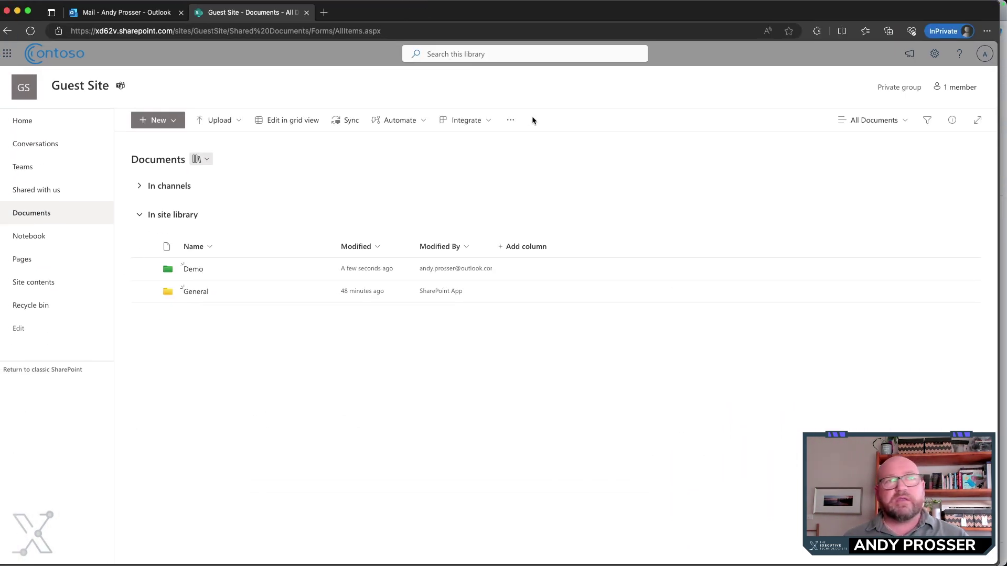
drag(549, 16, 559, 16)
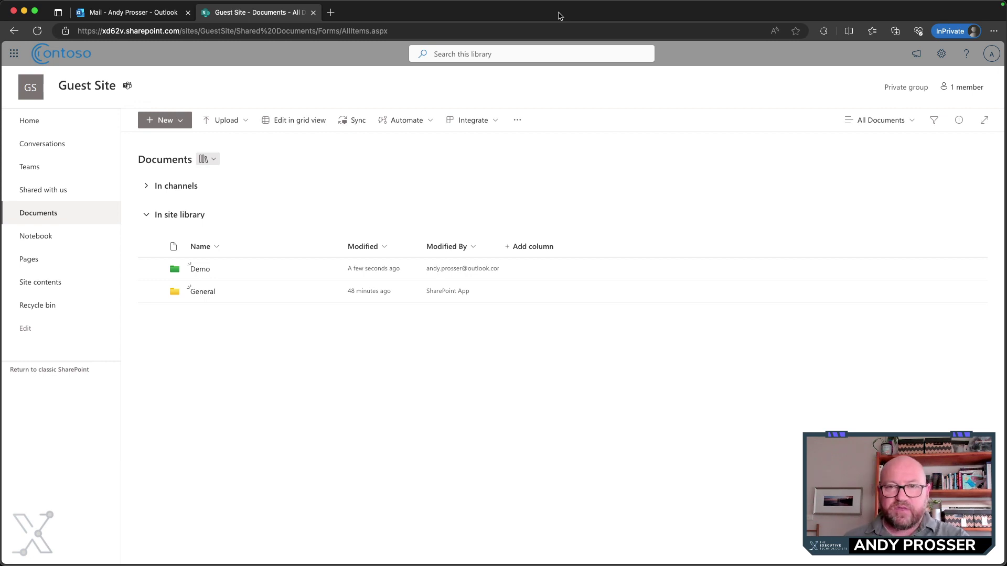
click(36, 167)
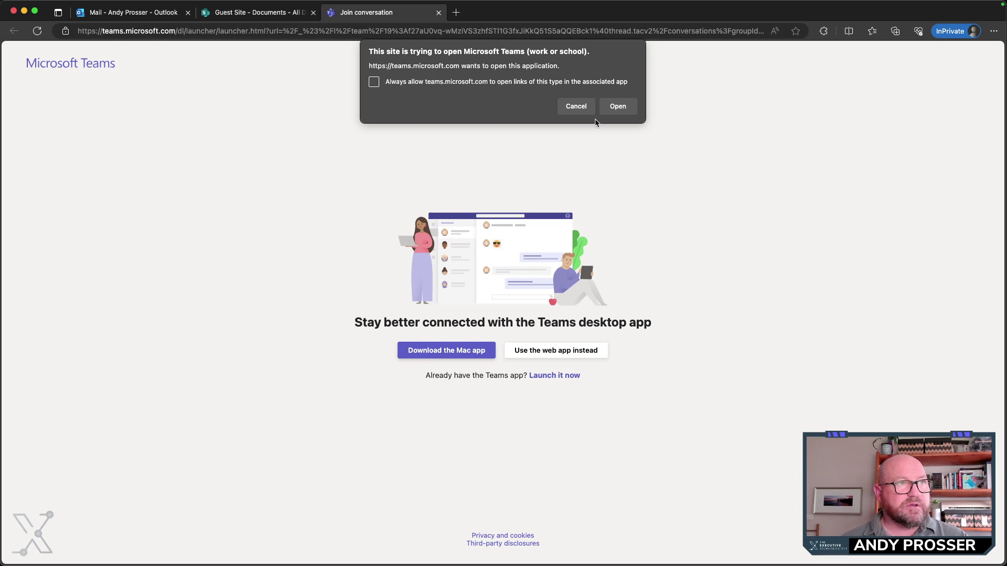
click(576, 107)
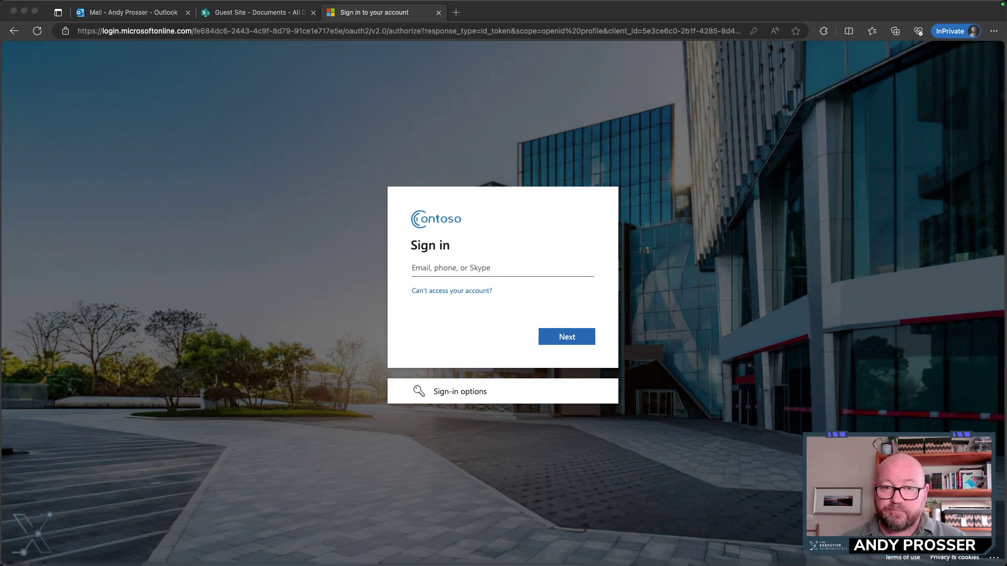
click(493, 265)
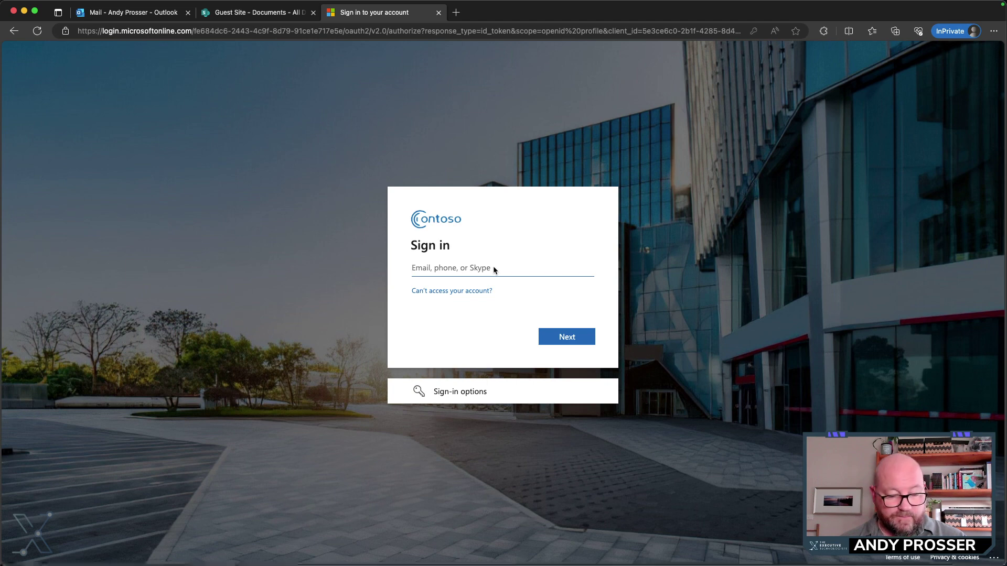
click(493, 268)
click(556, 335)
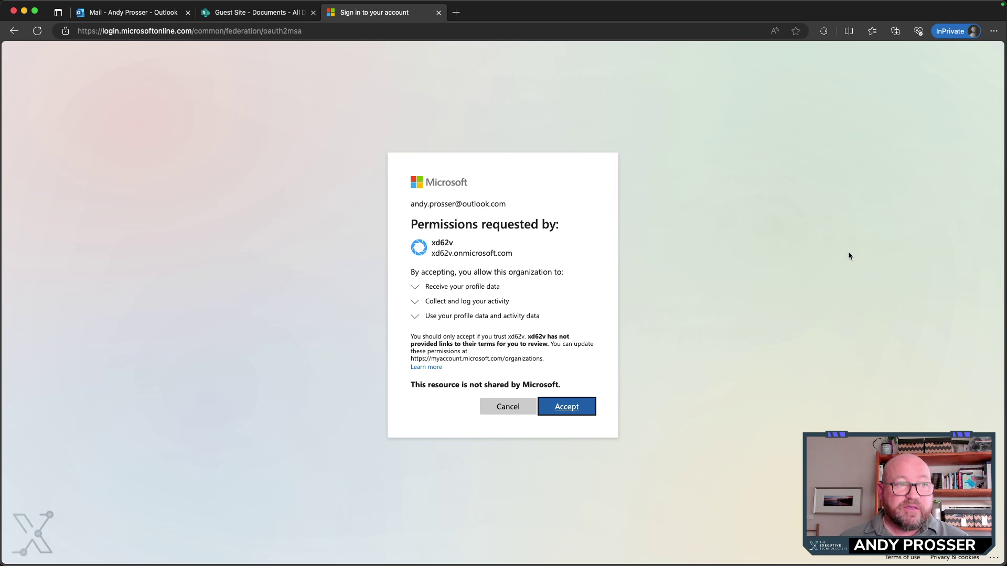
click(580, 409)
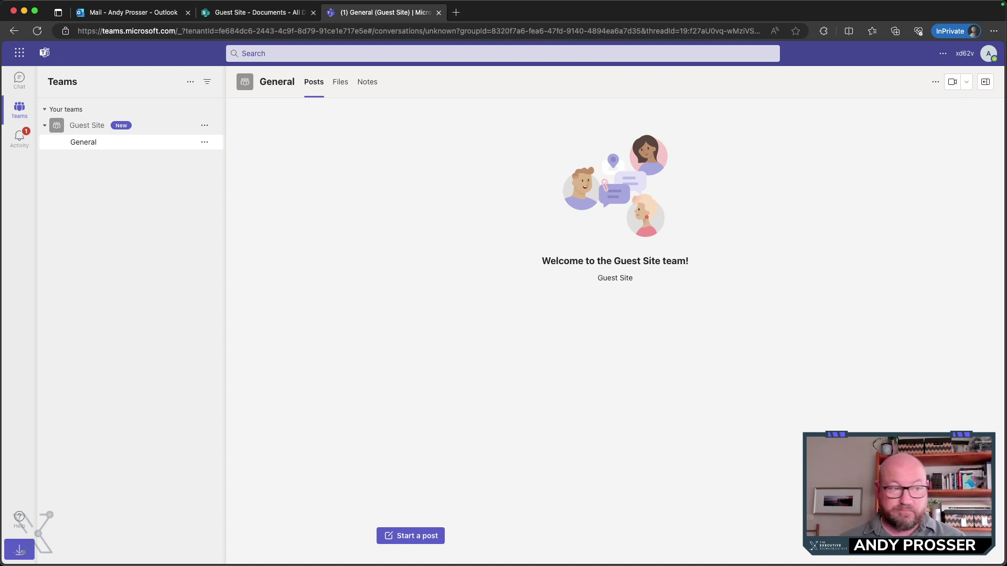
click(121, 131)
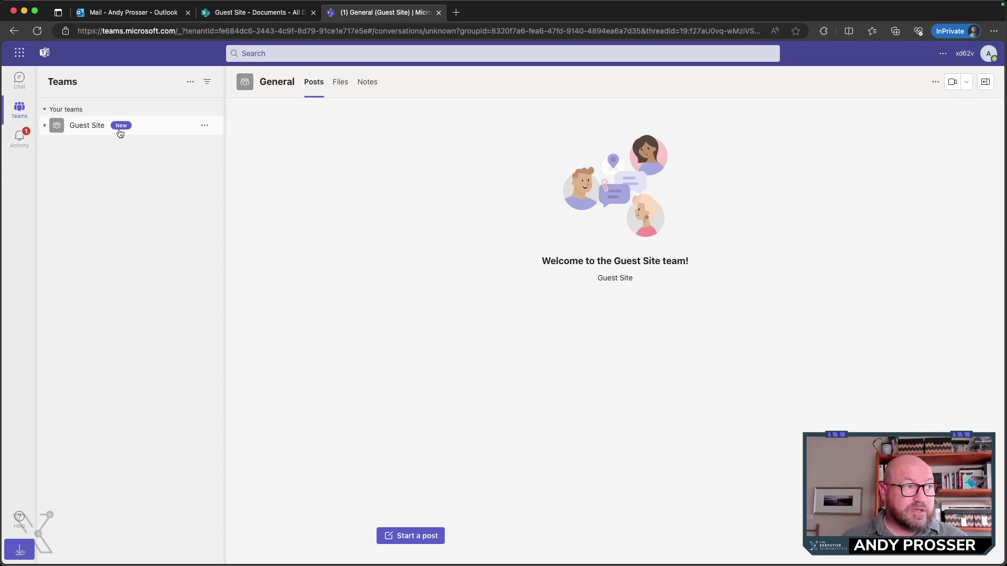
click(118, 130)
click(89, 149)
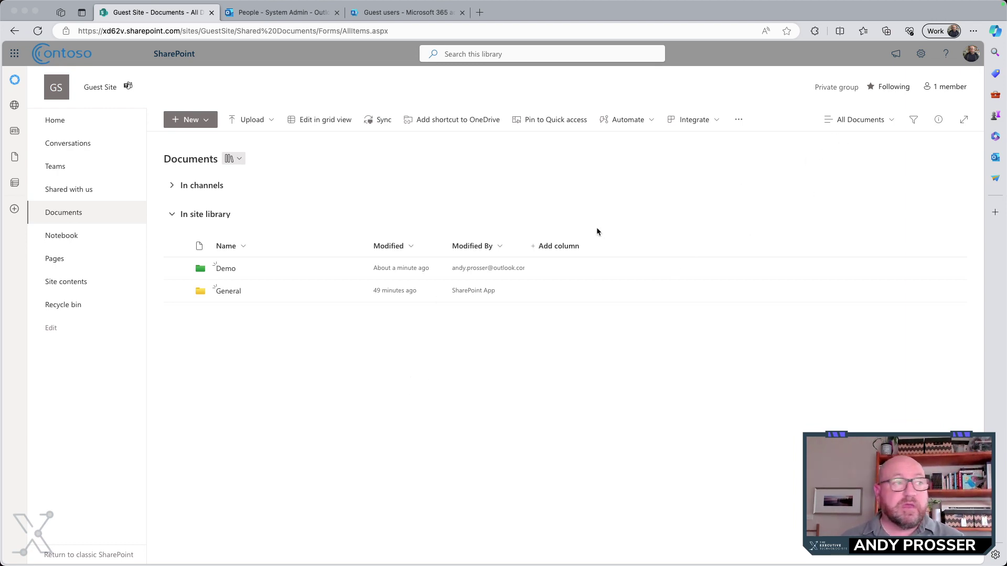
Step: From the admin window, reach the Add members form for the Guest Site group
click(941, 91)
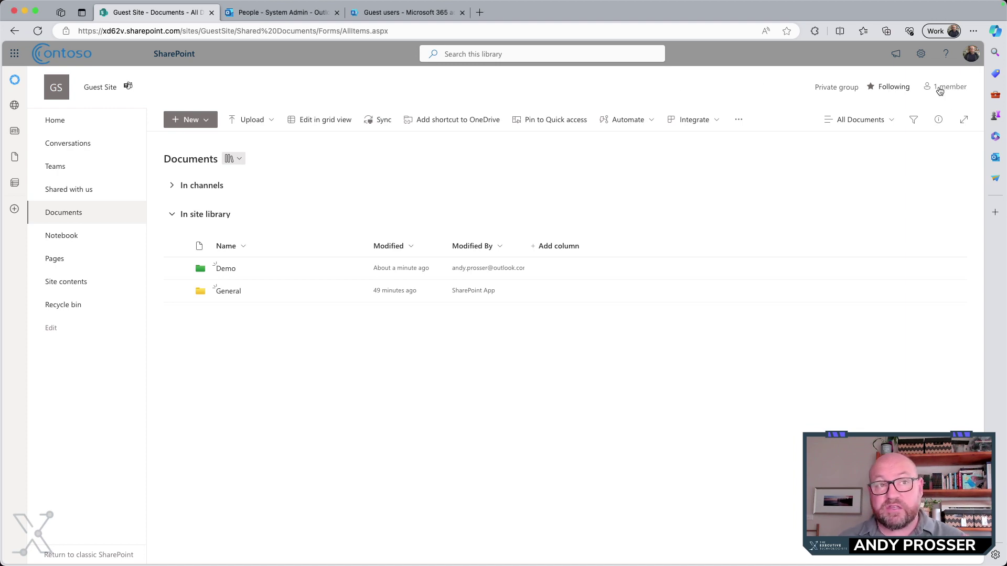
click(941, 87)
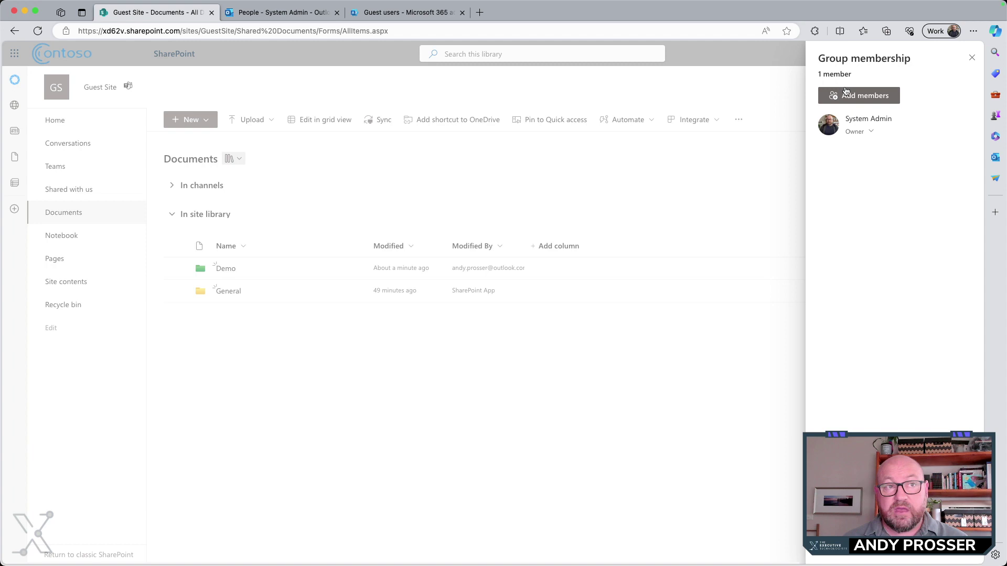
click(850, 98)
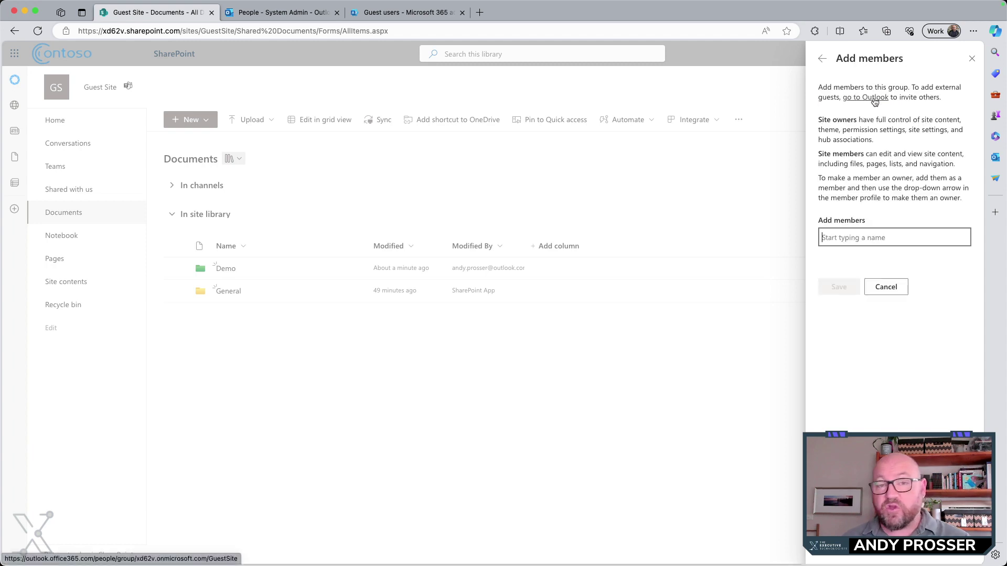